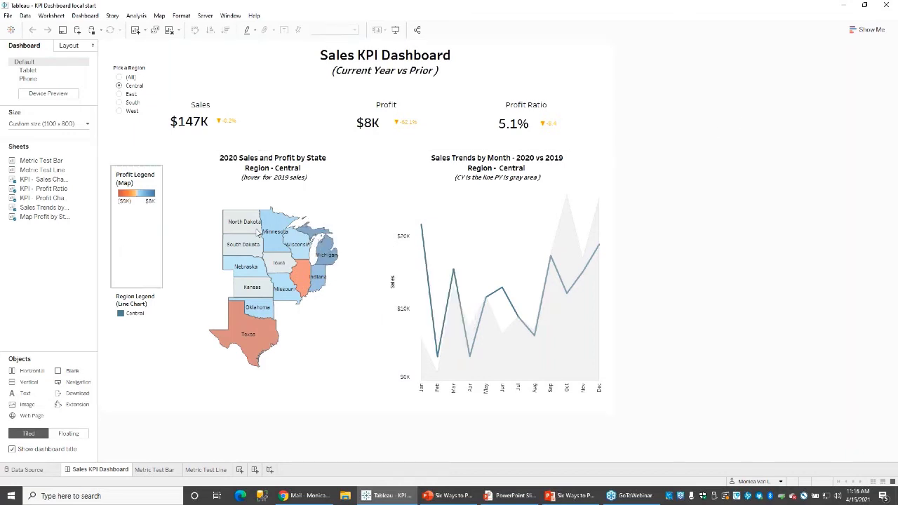
# Show the Central region dashboard with KPI tiles, profit-by-state map and 2020 vs 2019 sales trend.
pyautogui.moveTo(306, 239)
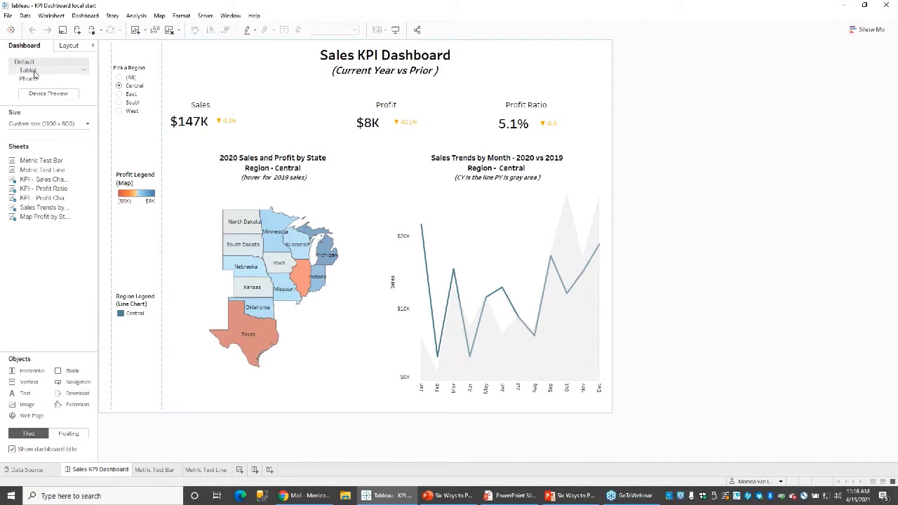
pyautogui.click(33, 72)
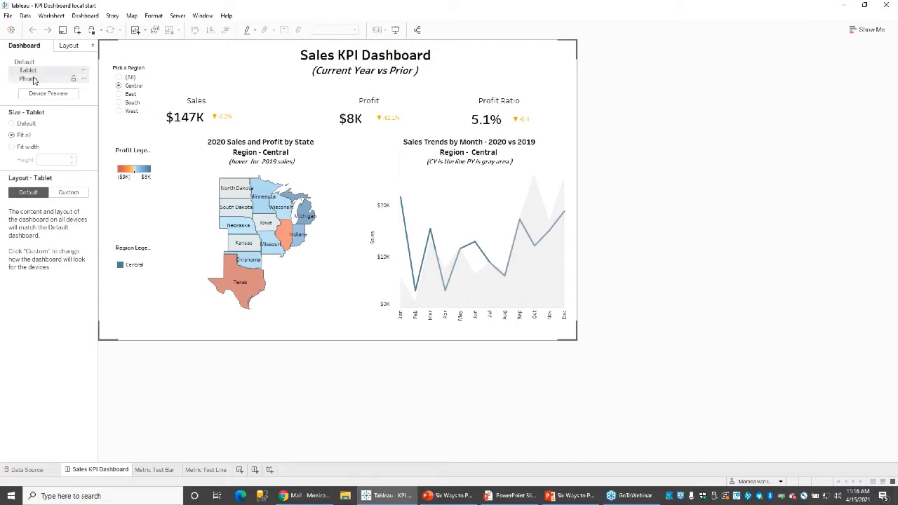
pyautogui.click(29, 80)
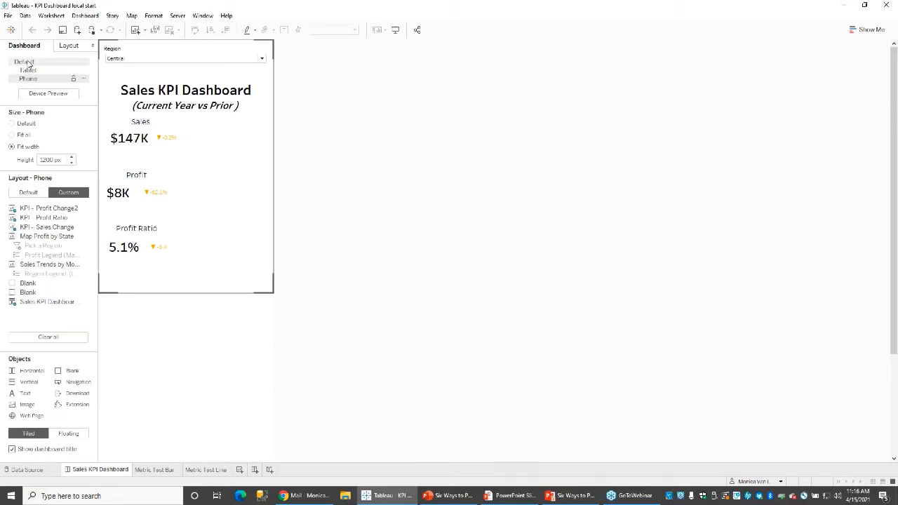
pyautogui.click(24, 61)
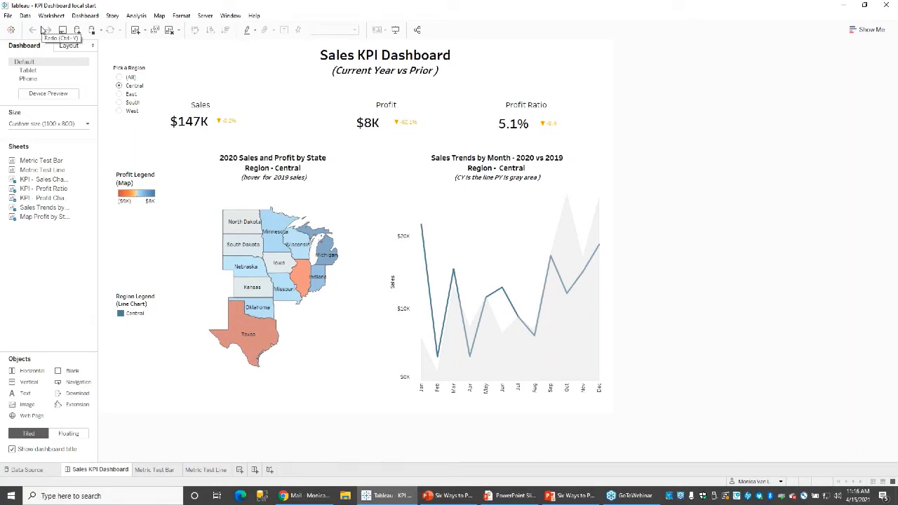
# Review the Save As file types, keep packaged .twbx, and cancel without saving.
pyautogui.click(7, 16)
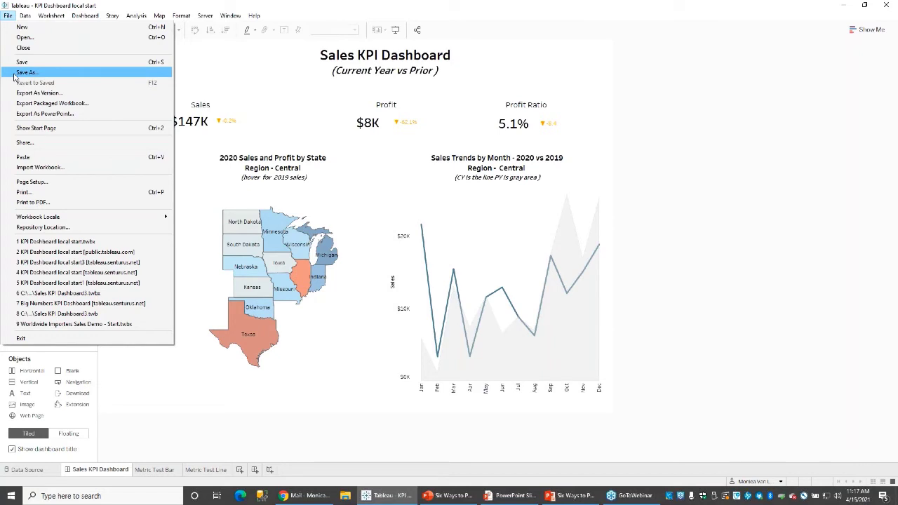
pyautogui.click(25, 73)
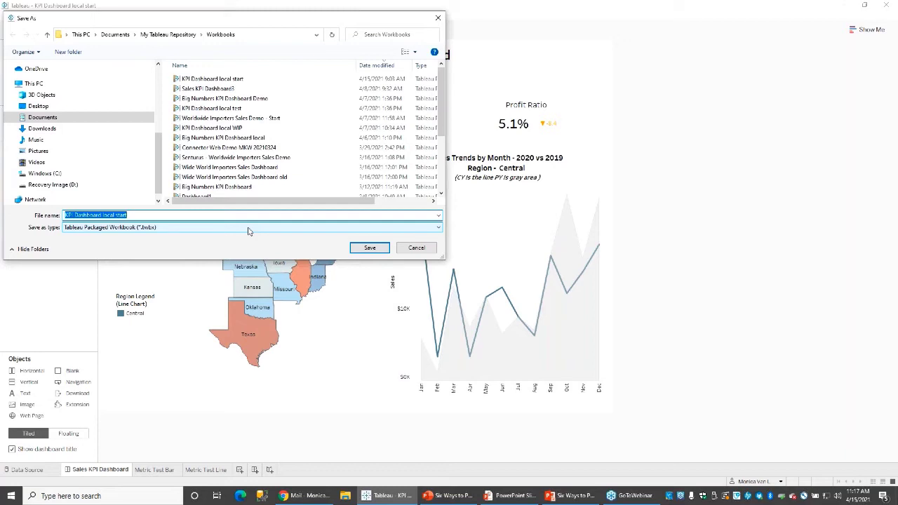
pyautogui.click(248, 227)
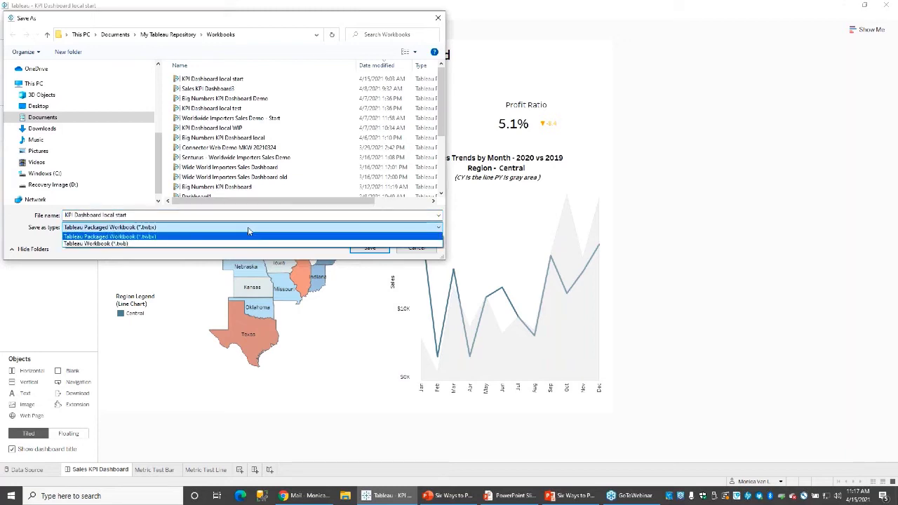
pyautogui.click(248, 231)
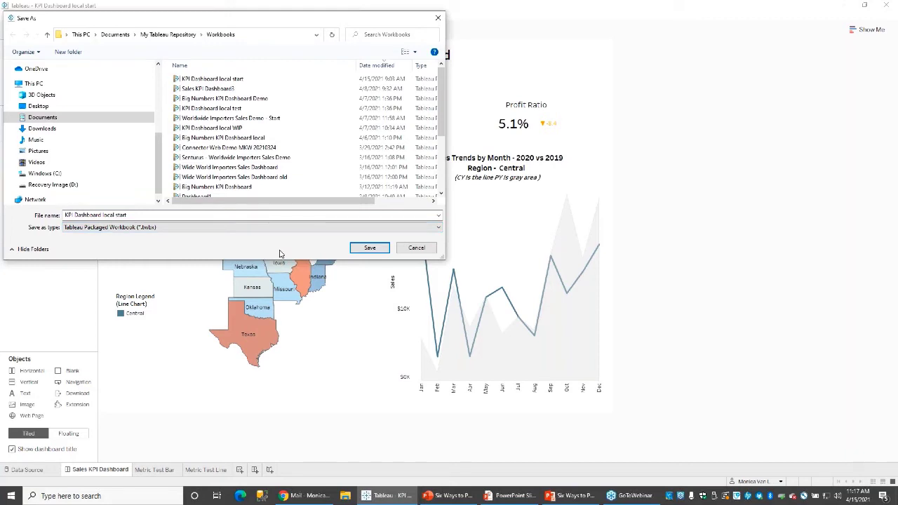
pyautogui.click(412, 248)
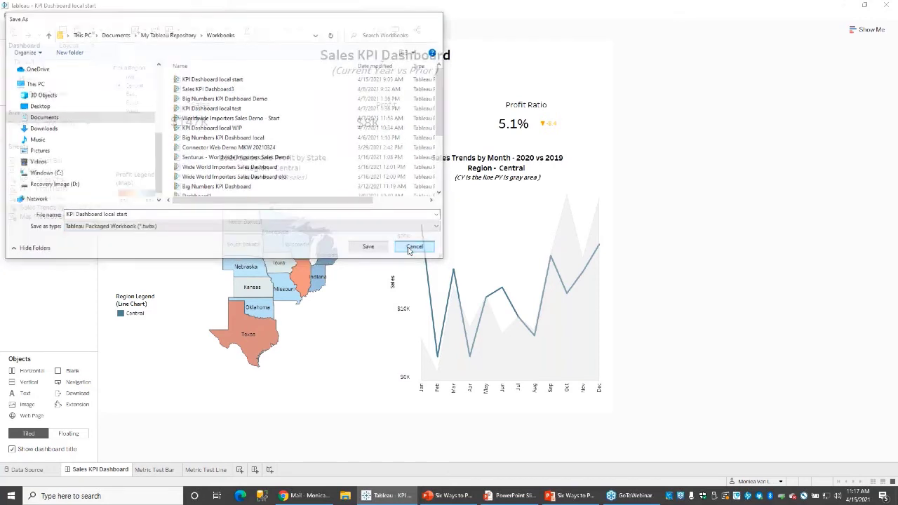
pyautogui.click(8, 16)
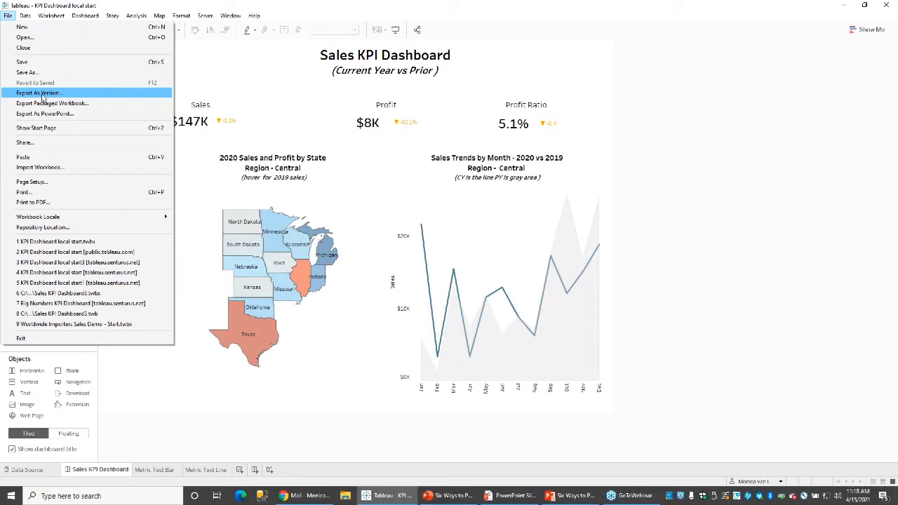
pyautogui.click(43, 96)
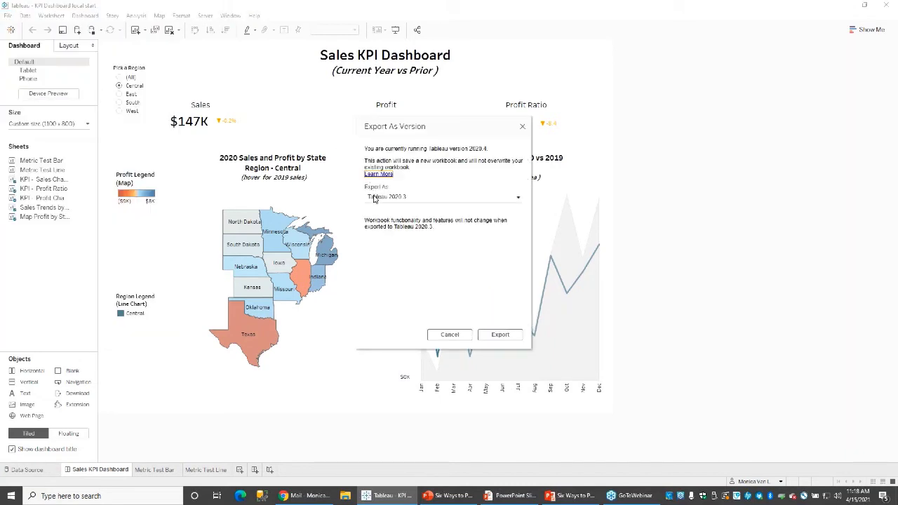
pyautogui.click(374, 198)
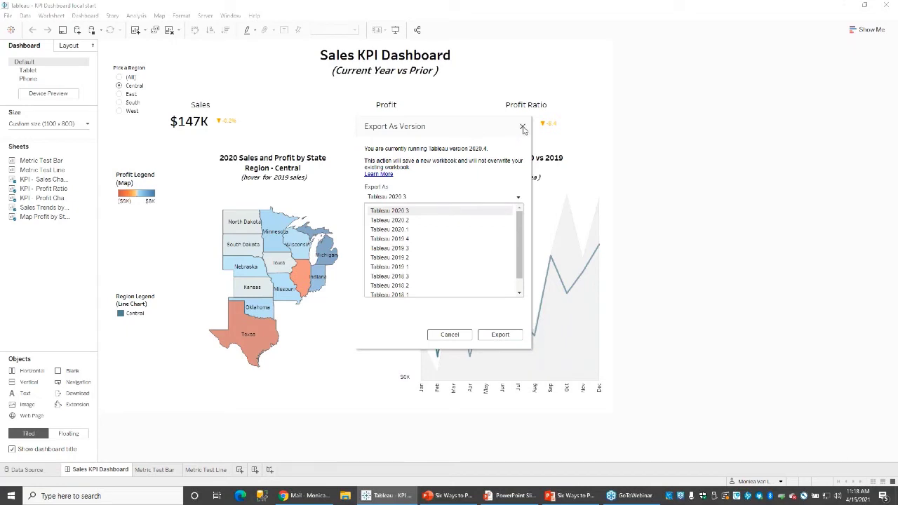
pyautogui.click(523, 128)
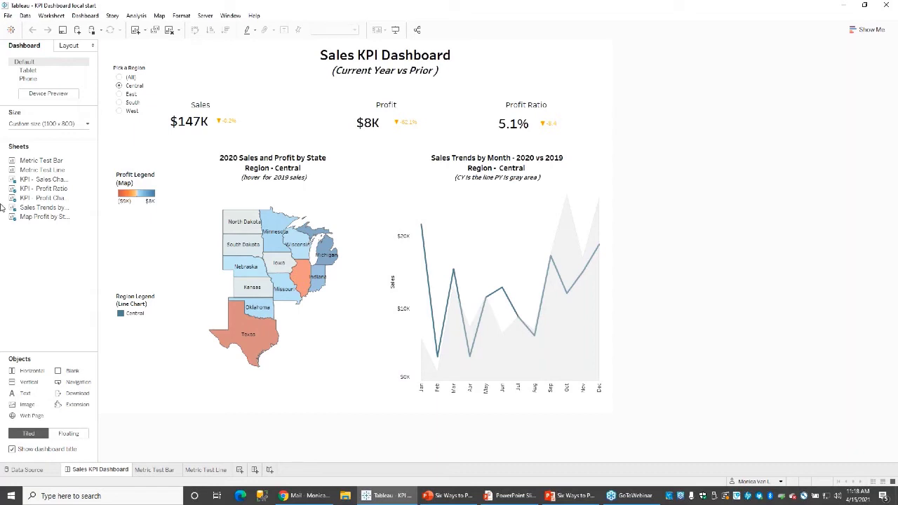
pyautogui.click(7, 15)
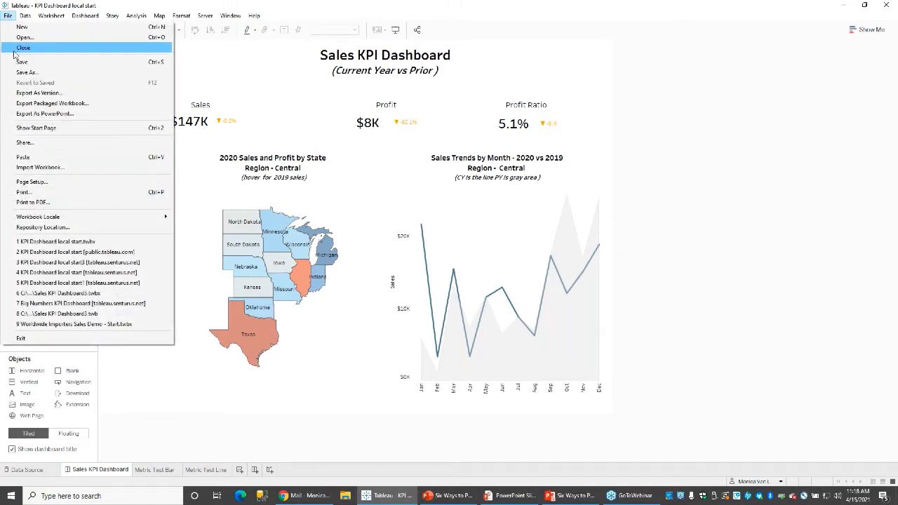
# Review the PowerPoint export options, keeping This View, and close without exporting.
pyautogui.click(37, 114)
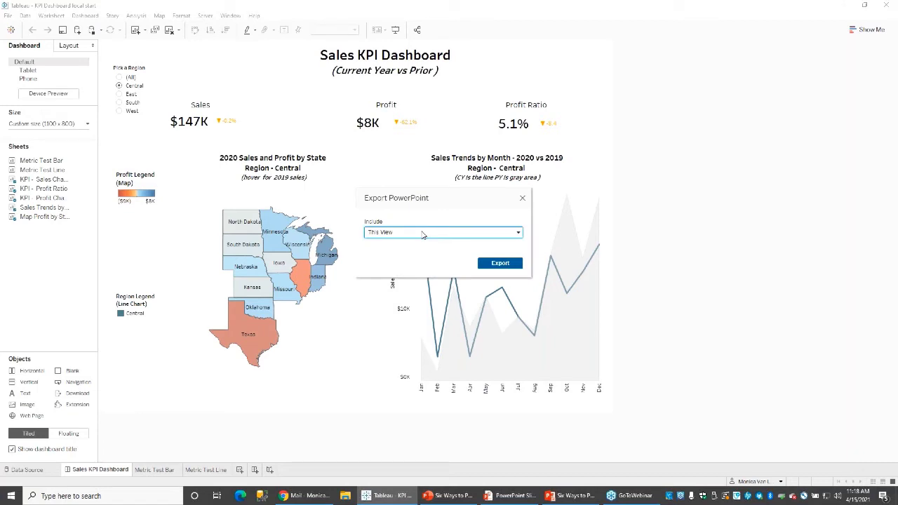
pyautogui.click(423, 236)
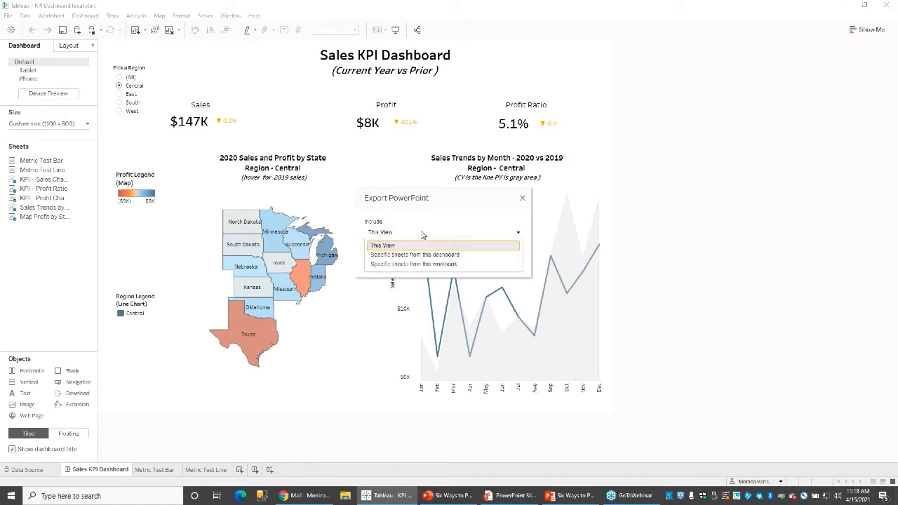
pyautogui.click(423, 234)
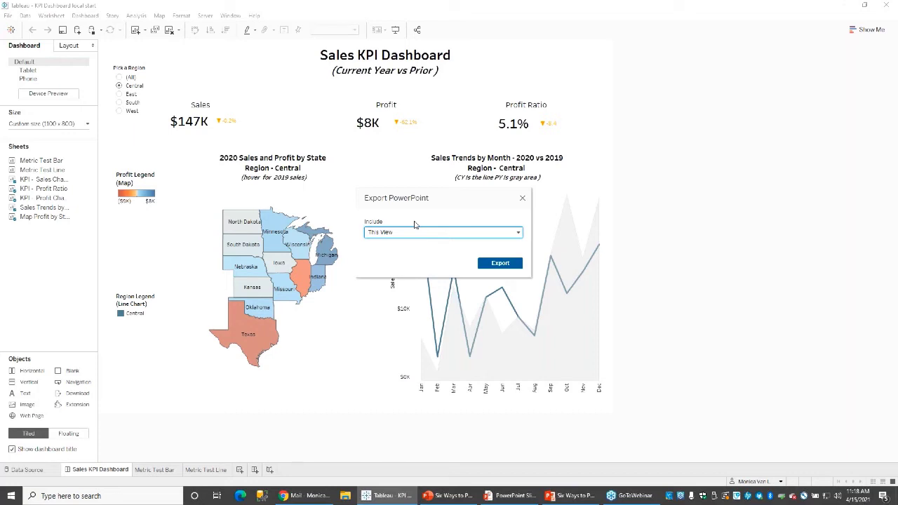
pyautogui.click(522, 200)
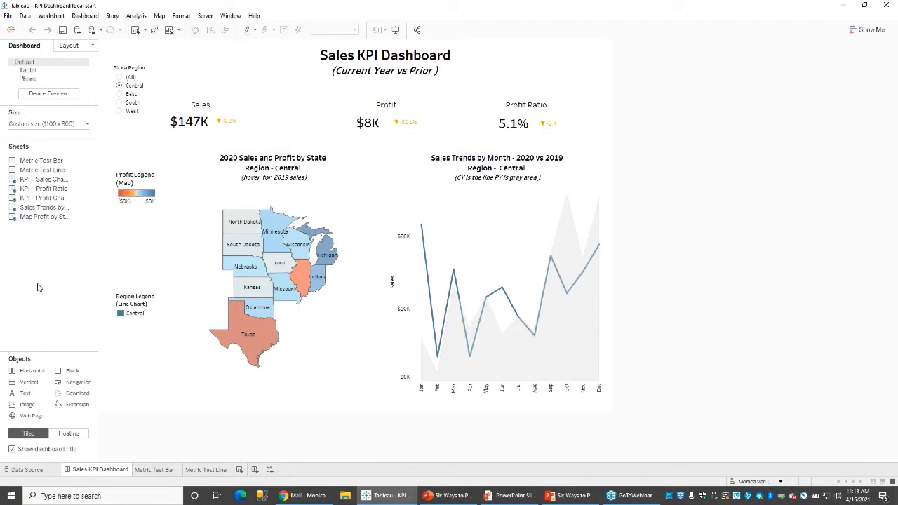
pyautogui.click(8, 17)
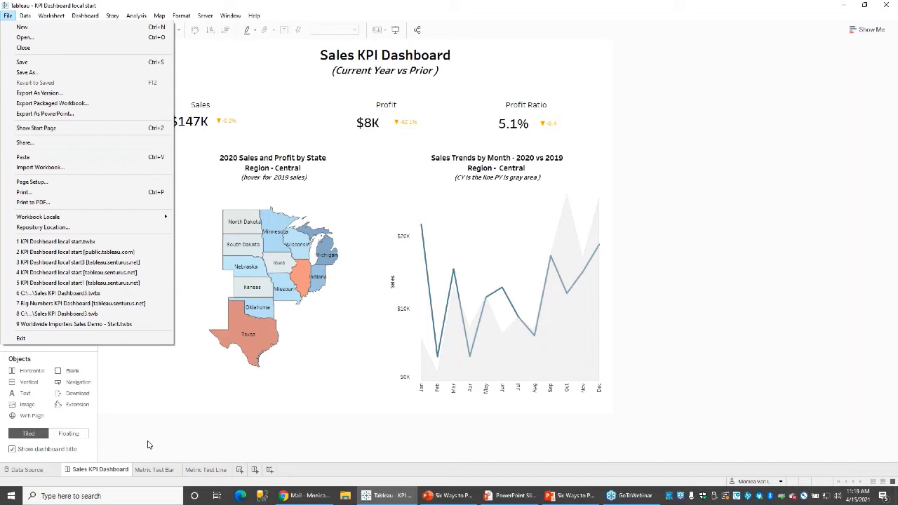
pyautogui.press('Escape')
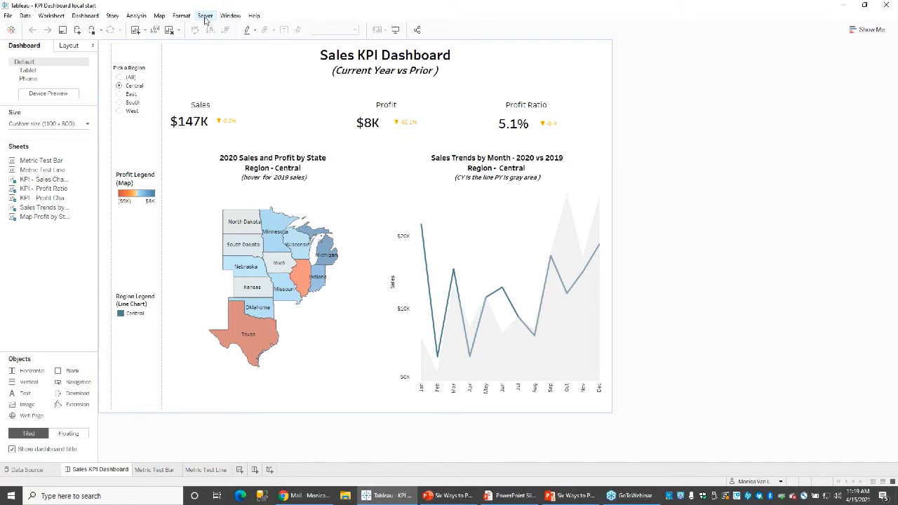
# Publish to Tableau Server's personal project, naming the workbook 'KPI Dashboard local start3'.
pyautogui.click(205, 16)
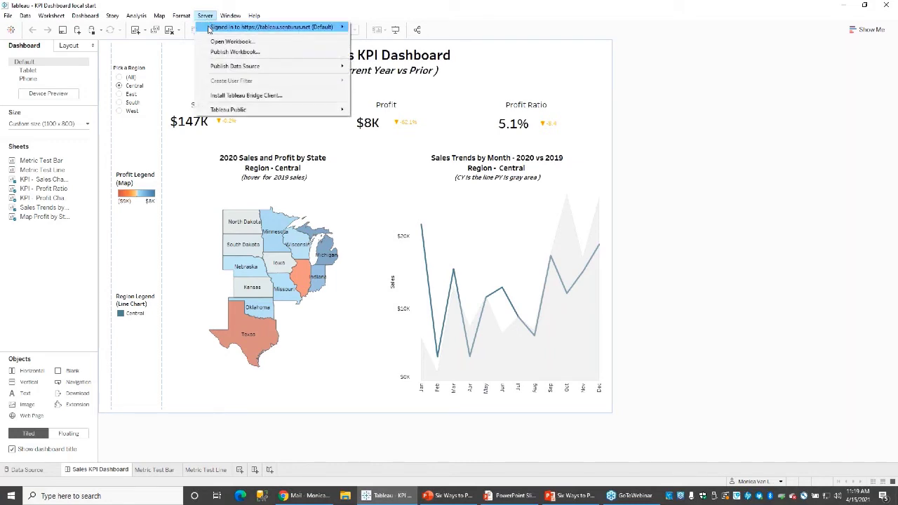
pyautogui.moveTo(208, 30)
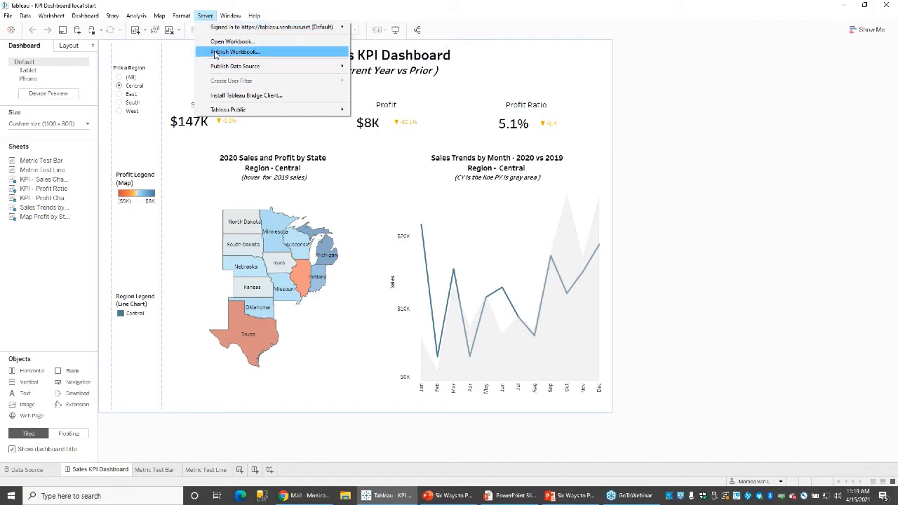
pyautogui.click(215, 54)
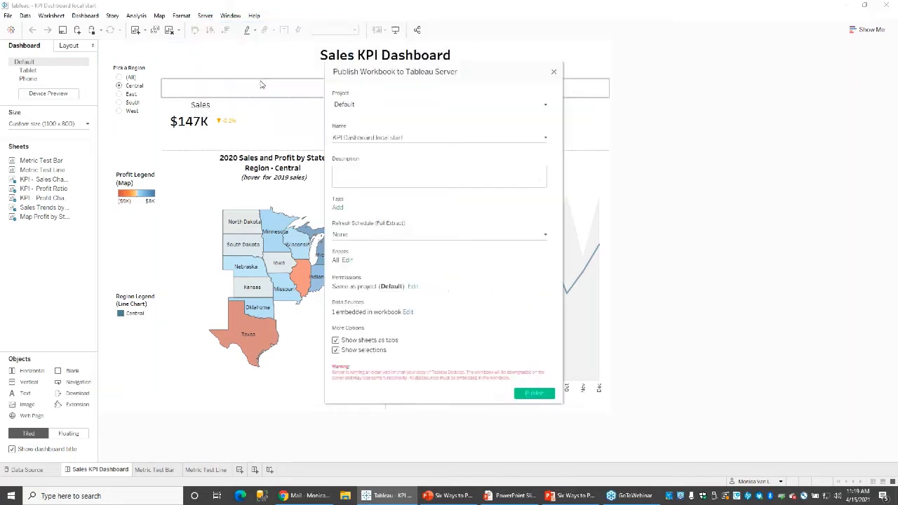
pyautogui.click(346, 106)
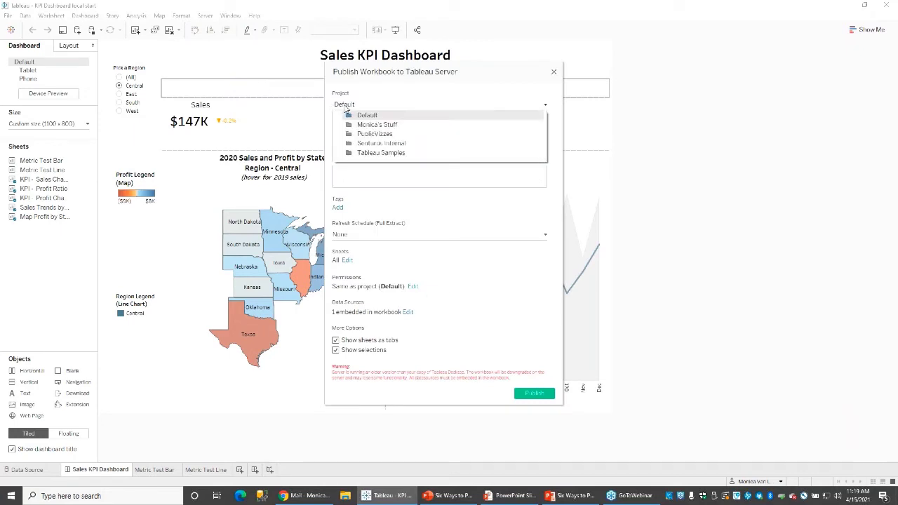
pyautogui.click(366, 125)
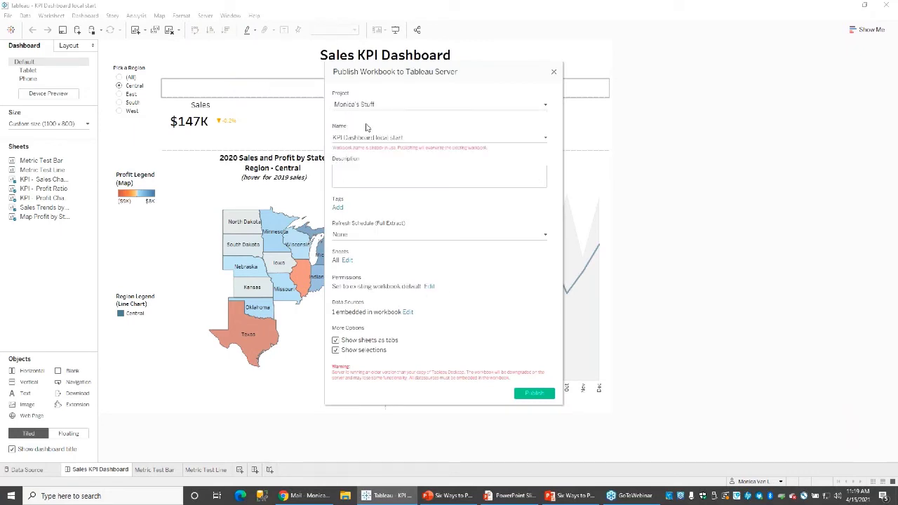
pyautogui.click(401, 137)
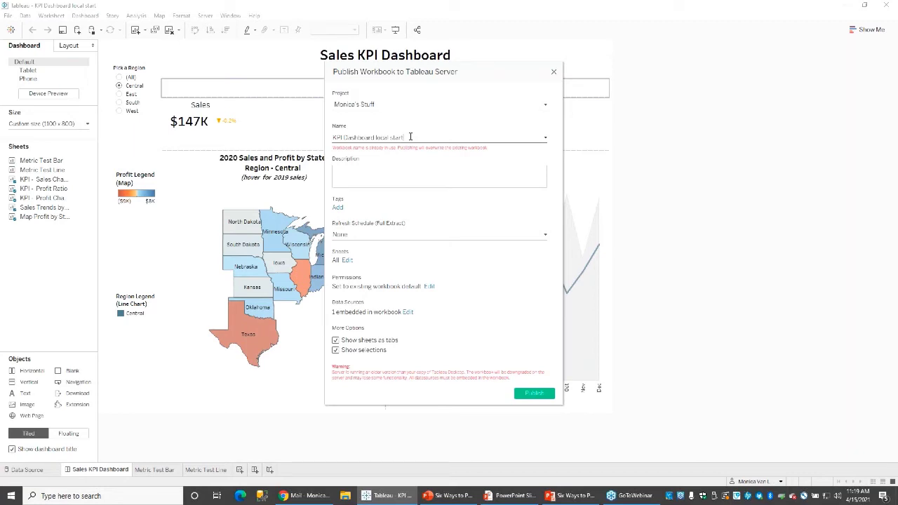
pyautogui.write('2')
pyautogui.click(365, 178)
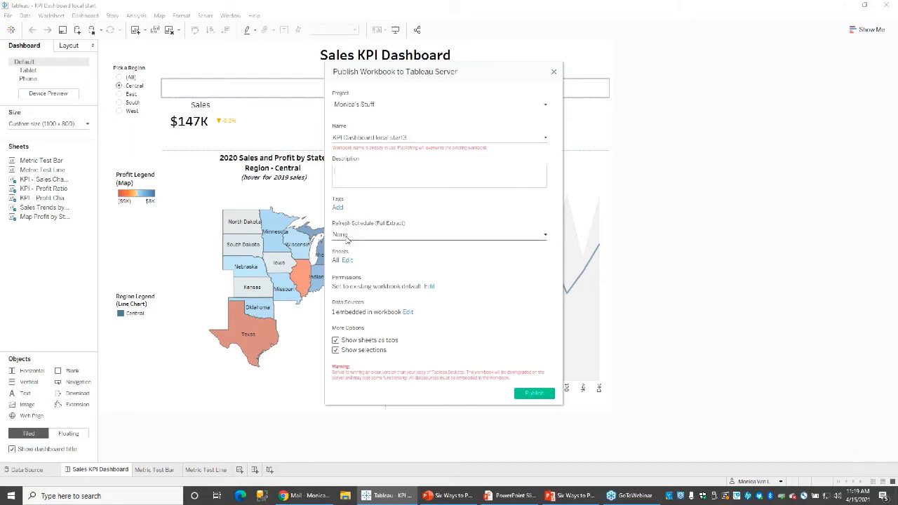
# Keep the refresh schedule at None and publish all sheets.
pyautogui.click(347, 236)
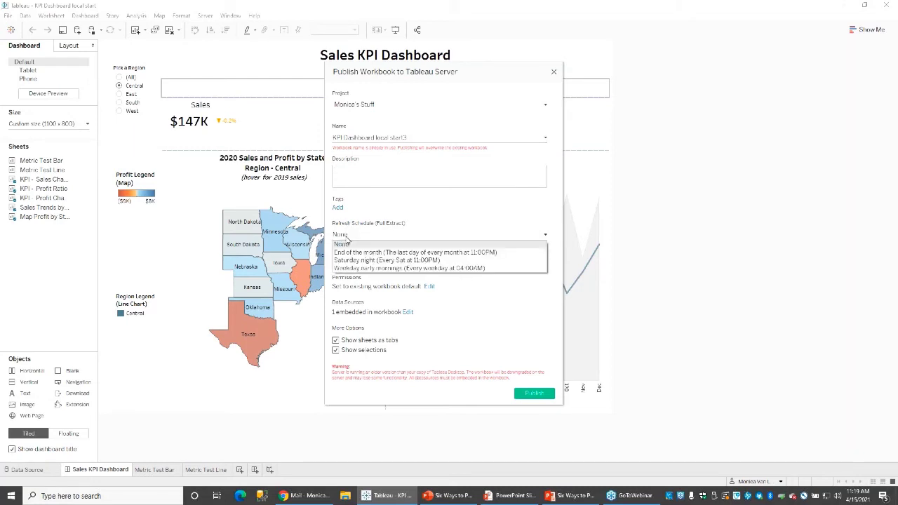
pyautogui.click(347, 239)
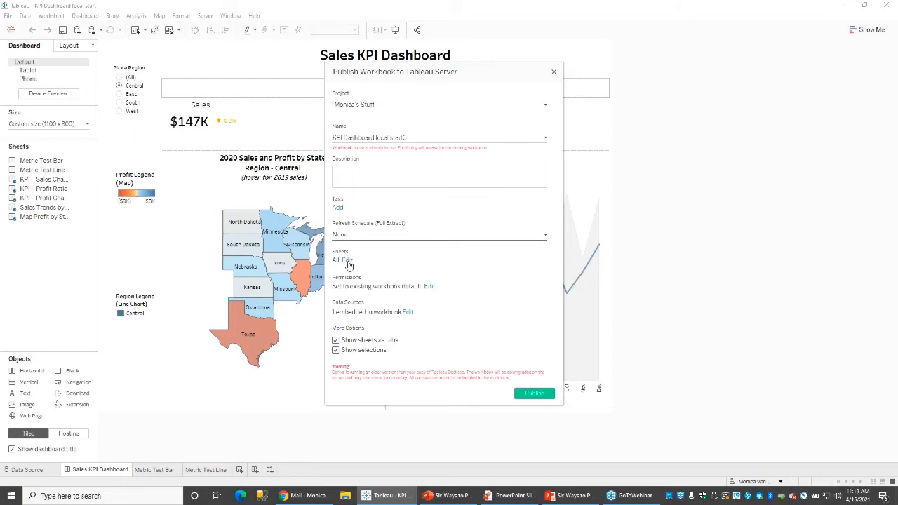
pyautogui.click(347, 261)
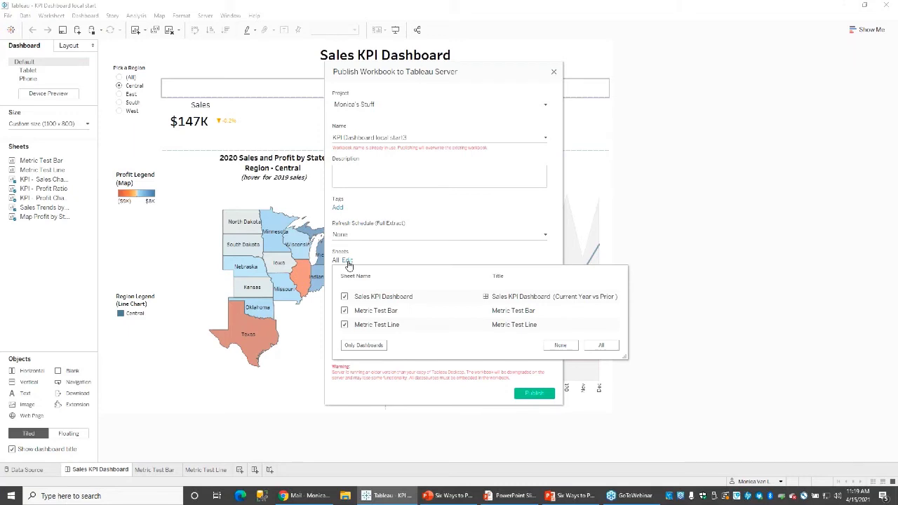
pyautogui.click(348, 262)
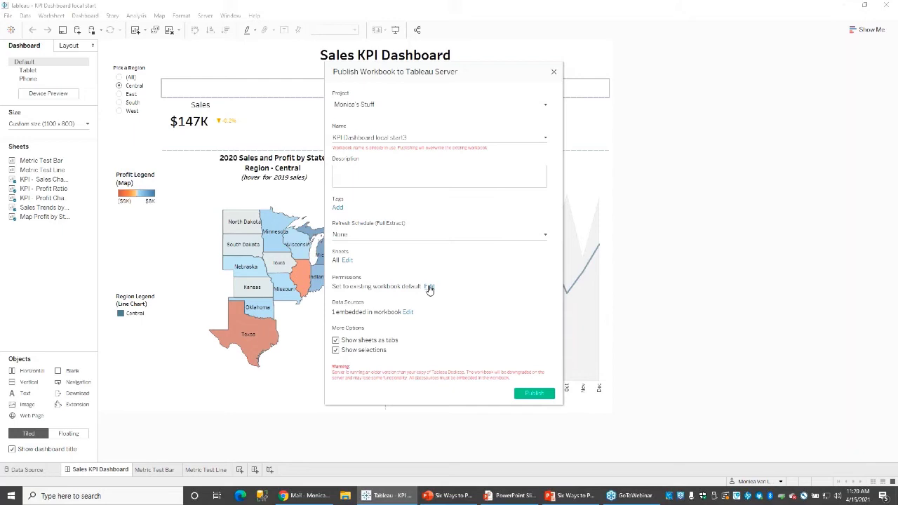
# Review user permissions without changes, then publish and confirm overwriting the existing workbook.
pyautogui.click(428, 287)
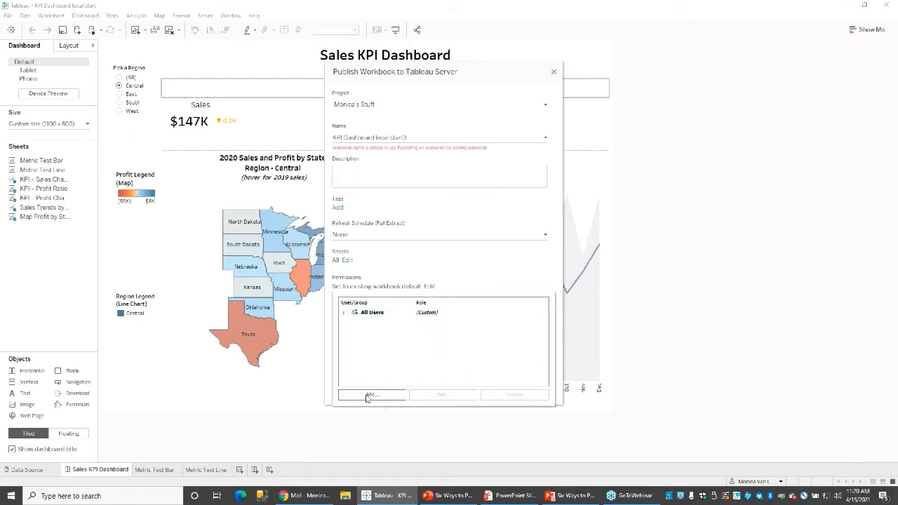
pyautogui.click(343, 312)
pyautogui.click(365, 396)
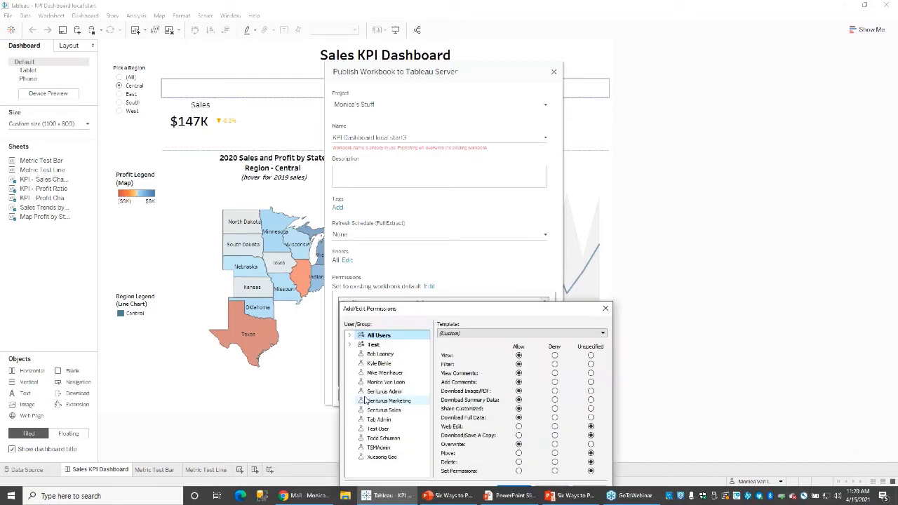
pyautogui.click(385, 372)
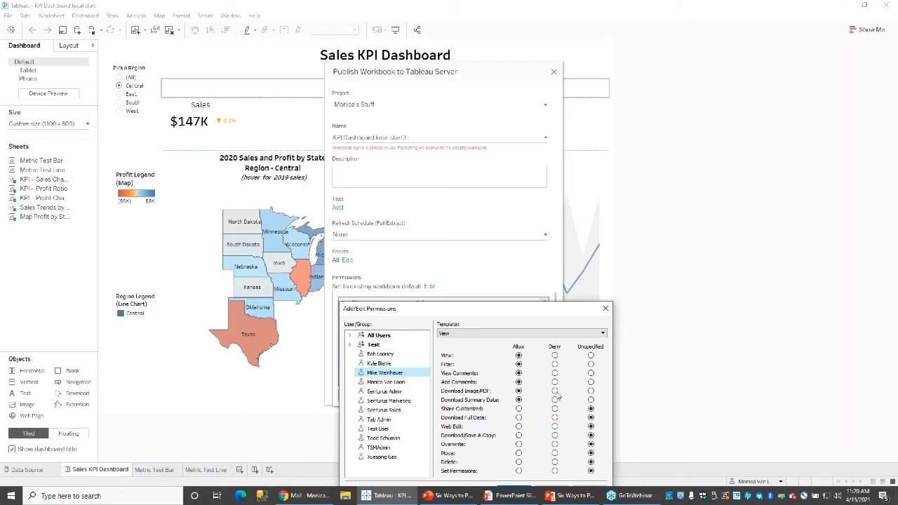
pyautogui.click(667, 229)
pyautogui.click(606, 308)
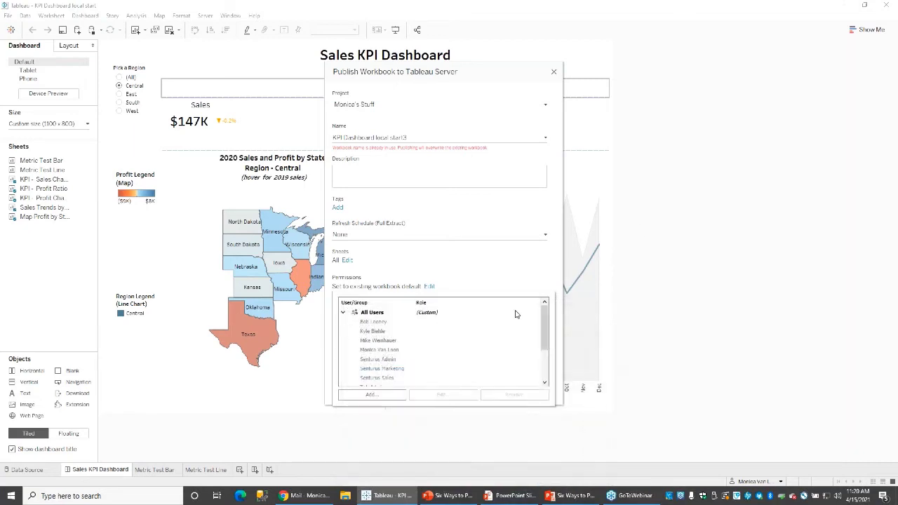
pyautogui.click(386, 262)
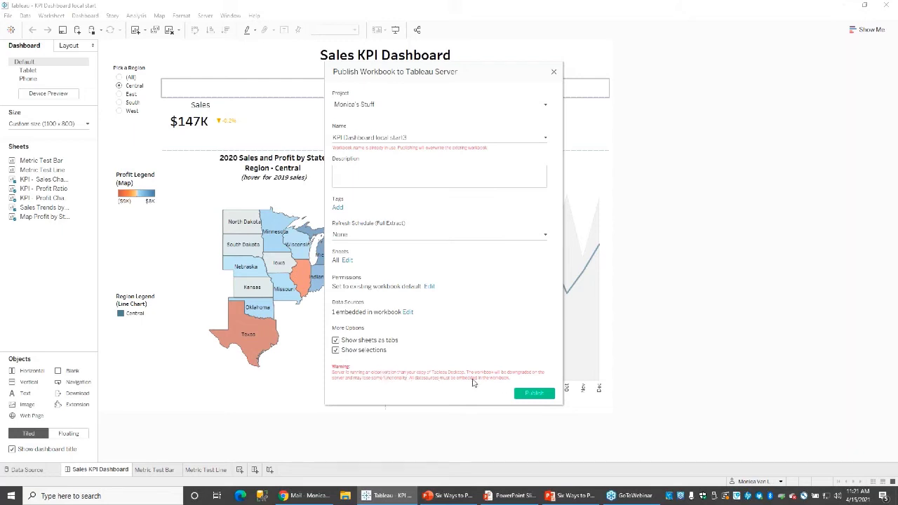
pyautogui.click(537, 394)
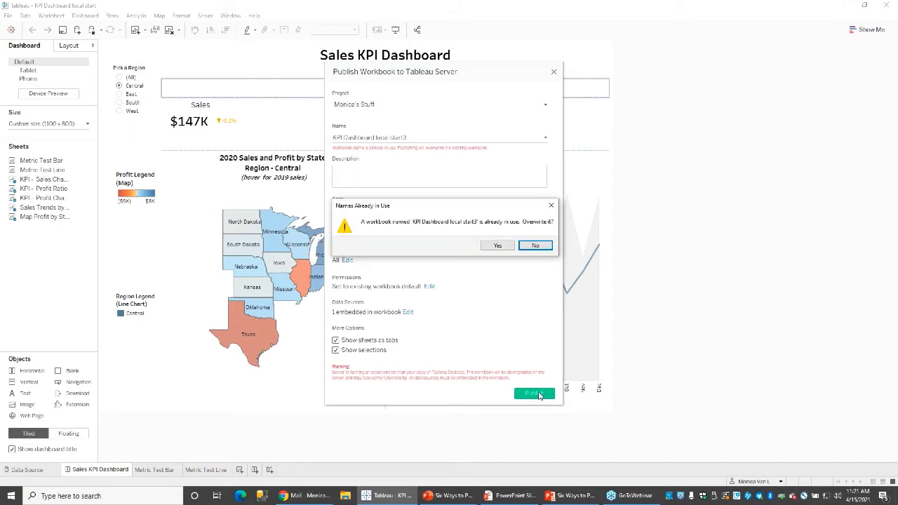
pyautogui.click(497, 245)
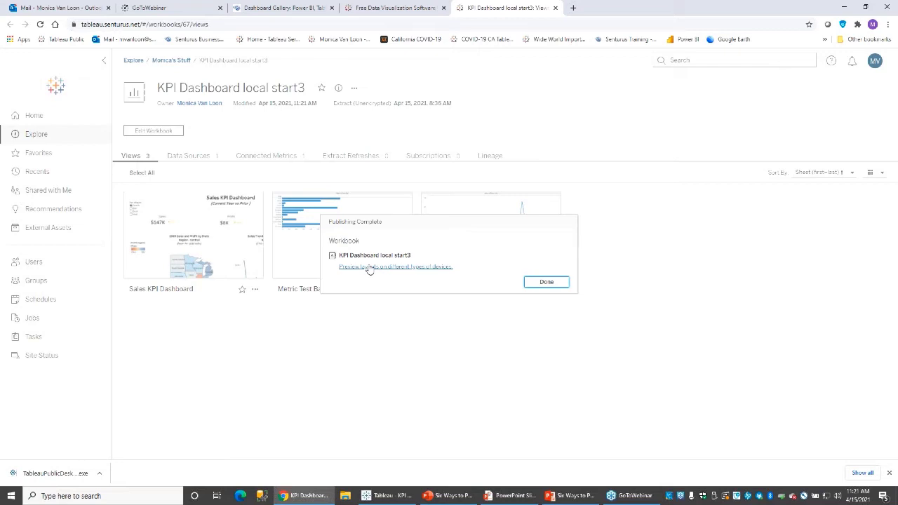
# Dismiss the Publishing Complete notice and open the Sales KPI Dashboard view on the server.
pyautogui.click(542, 283)
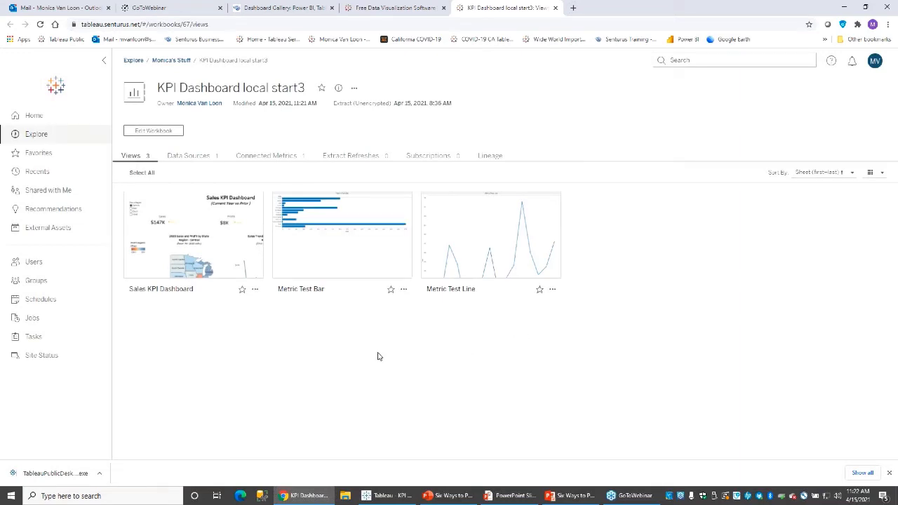
pyautogui.click(199, 225)
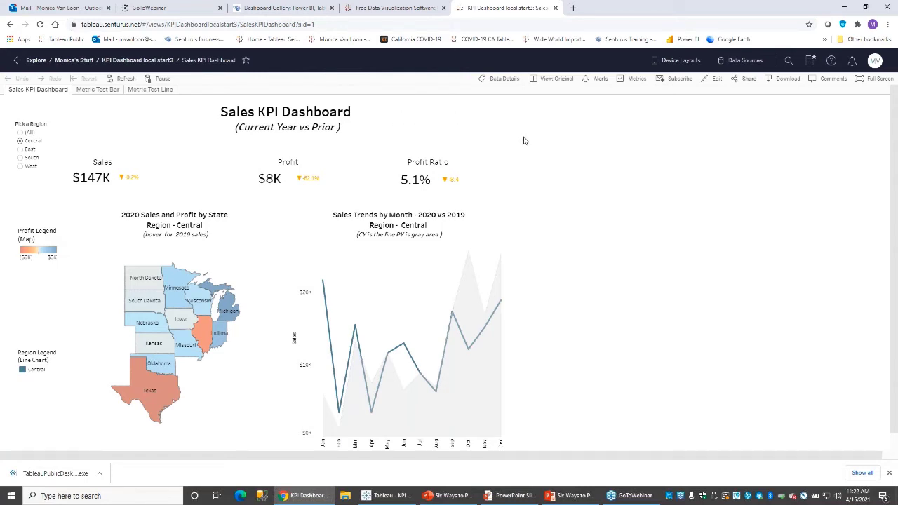
pyautogui.click(749, 80)
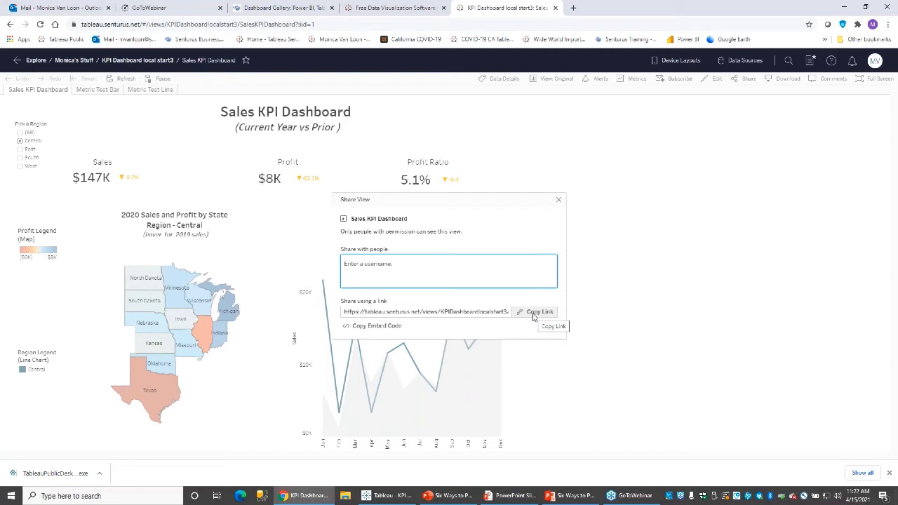
pyautogui.click(531, 313)
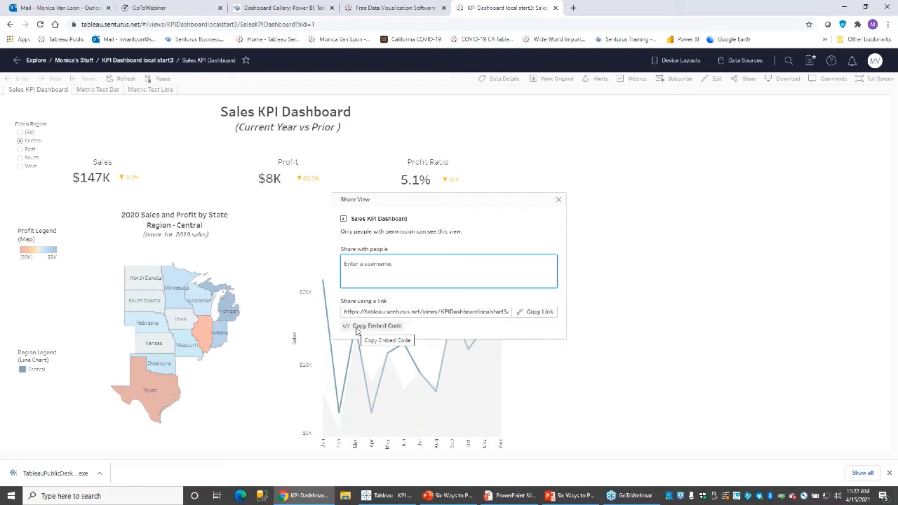
pyautogui.click(559, 201)
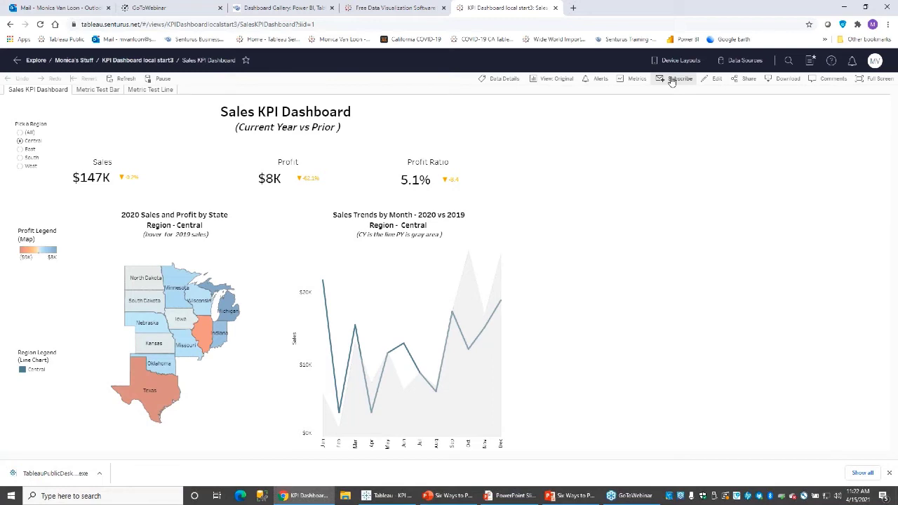
# Start a subscription to This View for a colleague, keeping the Image delivery format.
pyautogui.click(672, 80)
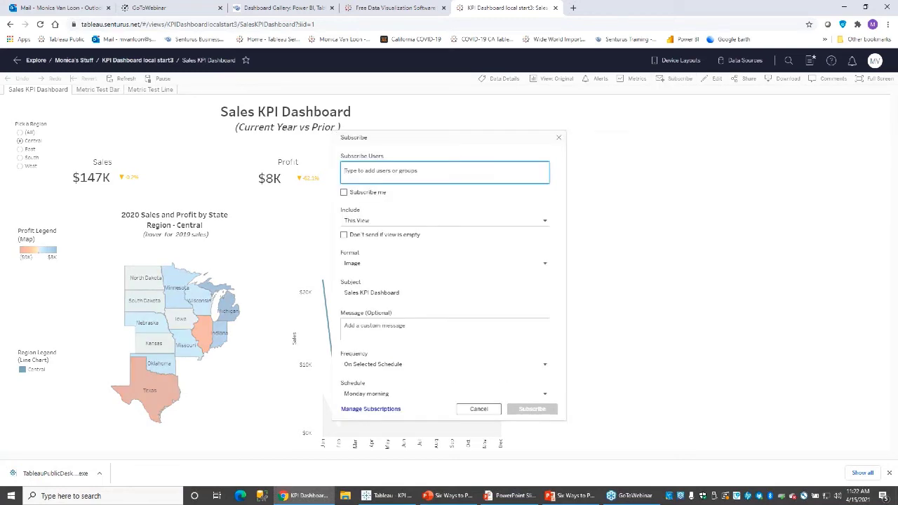
pyautogui.write('m')
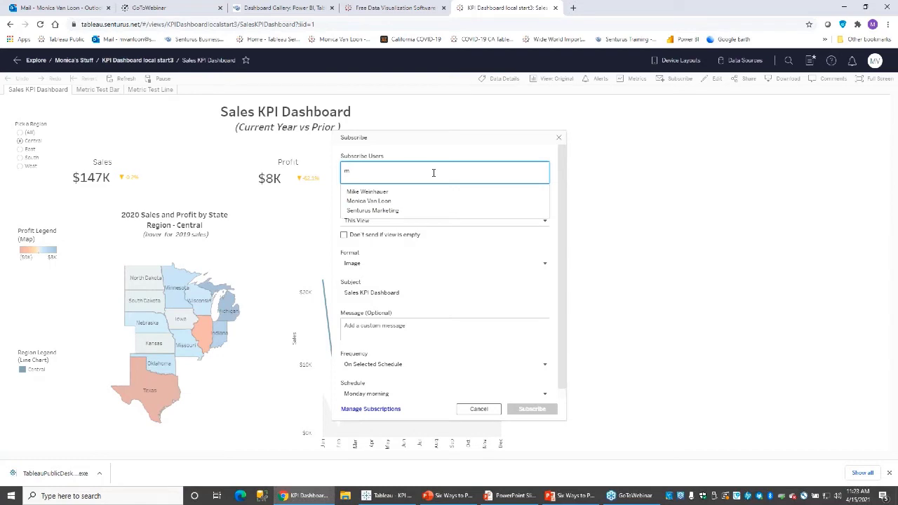
pyautogui.click(381, 196)
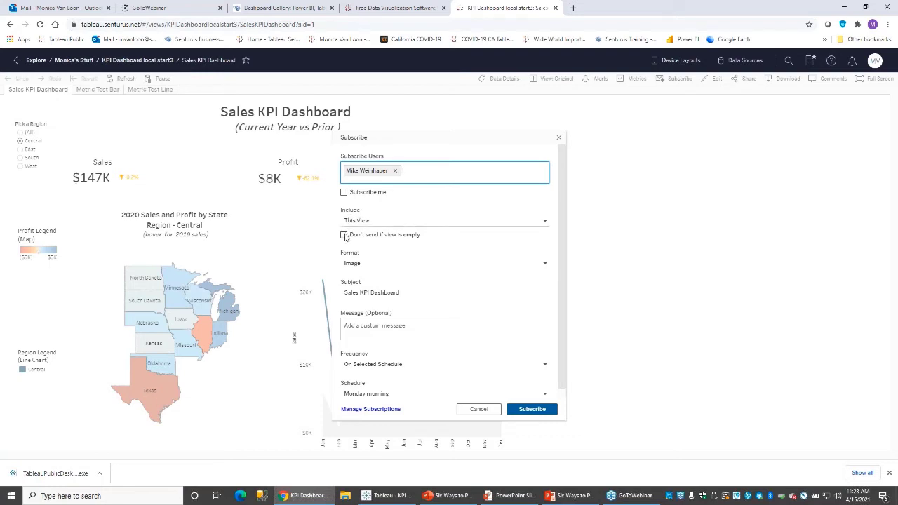
pyautogui.click(354, 222)
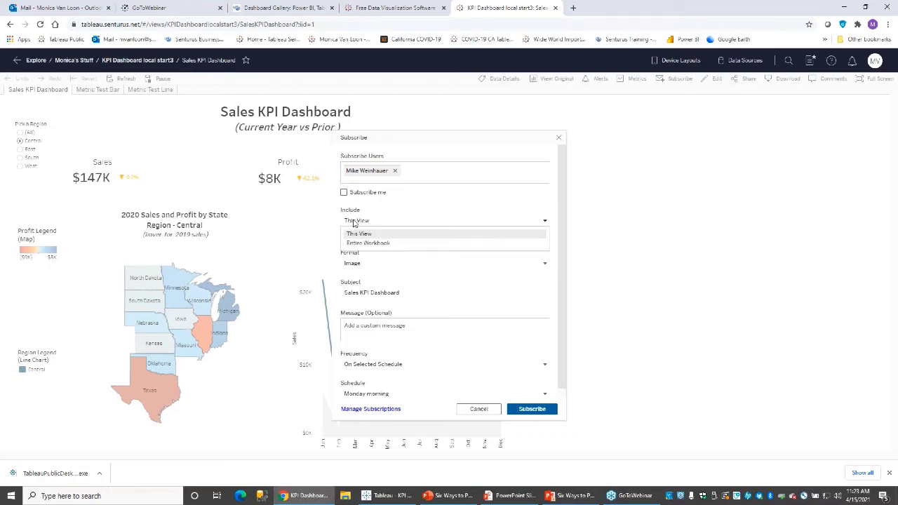
pyautogui.click(354, 223)
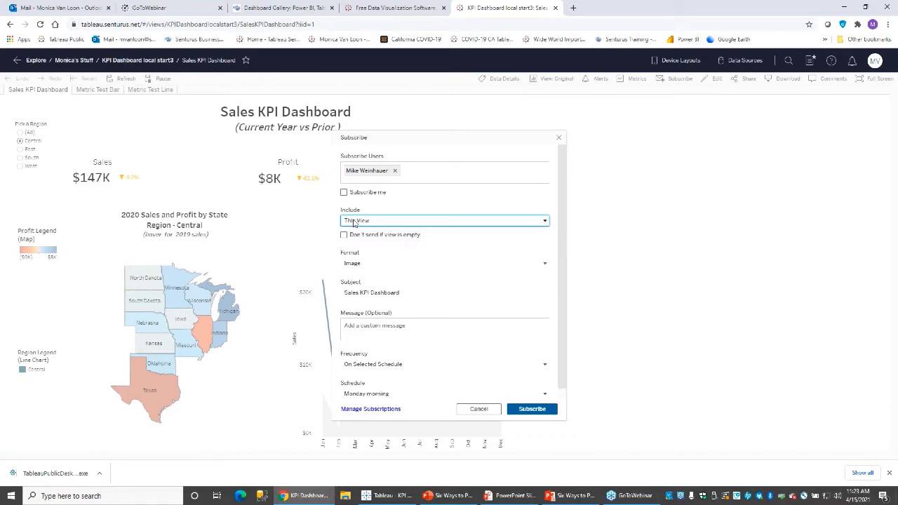
pyautogui.click(346, 264)
pyautogui.click(346, 265)
pyautogui.click(346, 264)
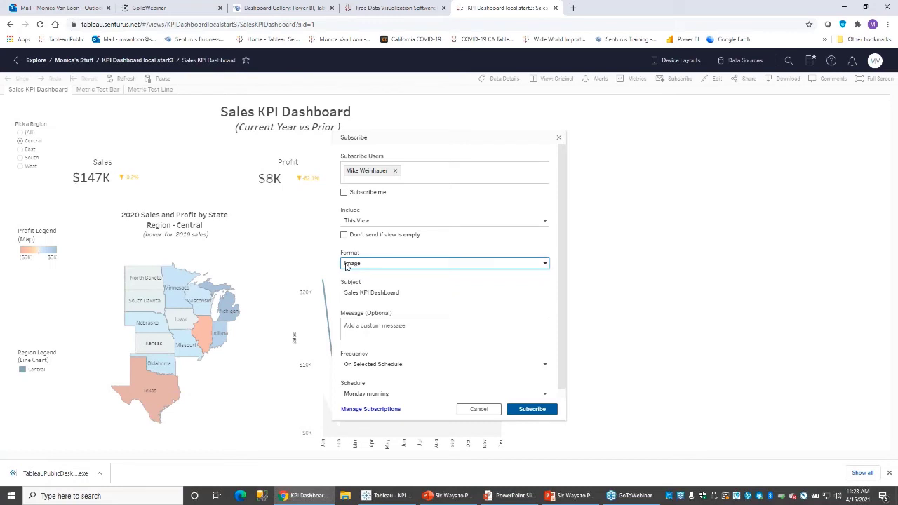
# Add the message 'This is your weekly KPI dashboard', choose Monday morning, then close without subscribing.
pyautogui.click(370, 325)
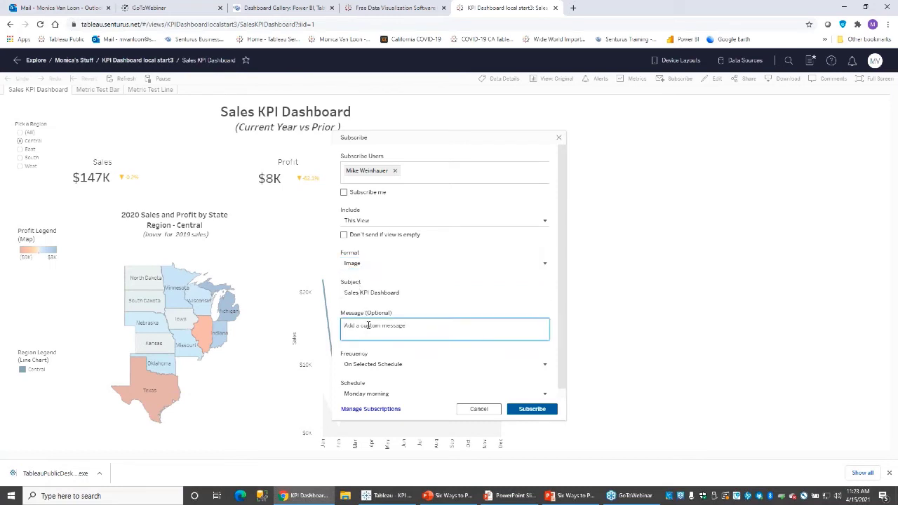
pyautogui.write('Hi')
pyautogui.press('BackSpace')
pyautogui.write('This is your weekly KPI dashboard')
pyautogui.click(373, 364)
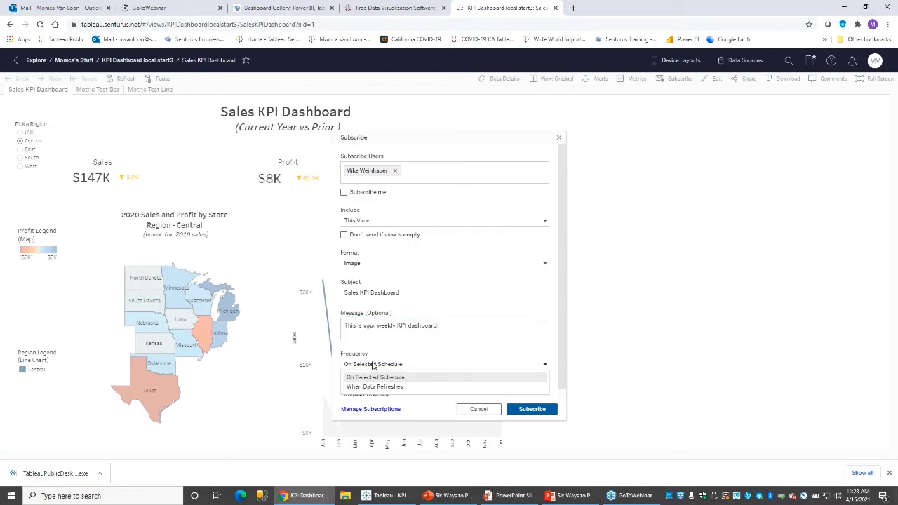
pyautogui.click(373, 378)
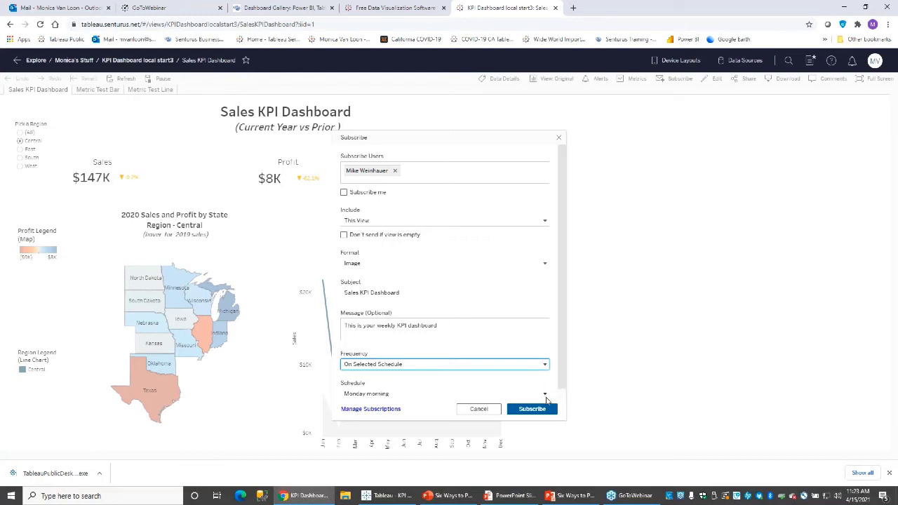
pyautogui.click(546, 397)
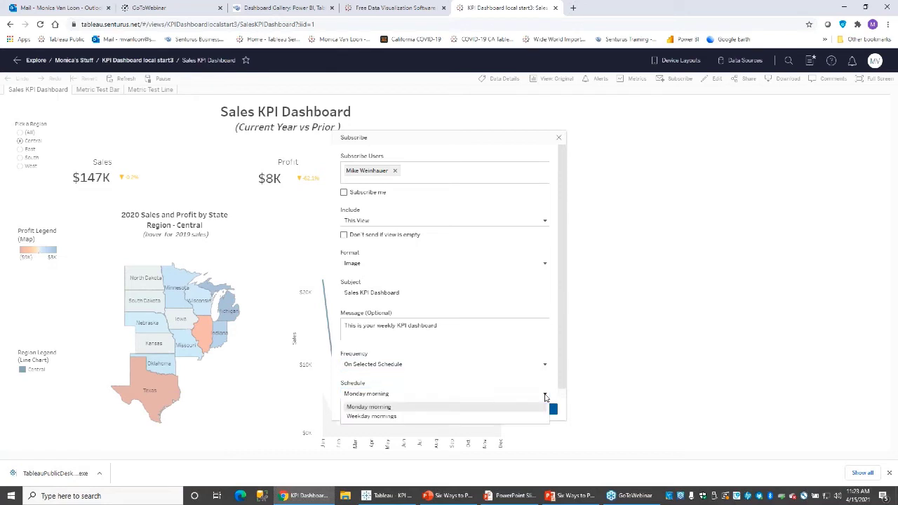
pyautogui.click(545, 398)
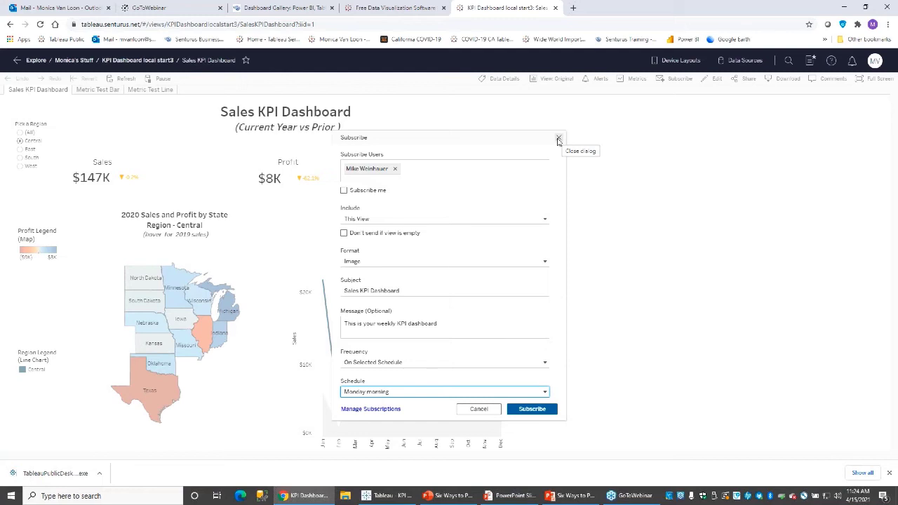
pyautogui.click(559, 140)
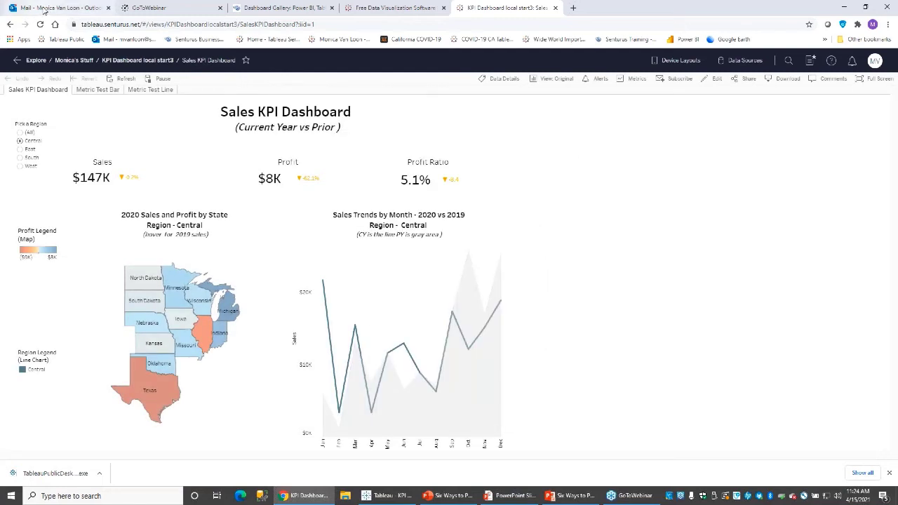
# Open the Sales KPI Dashboard subscription email in Outlook and follow its dashboard image link.
pyautogui.click(44, 8)
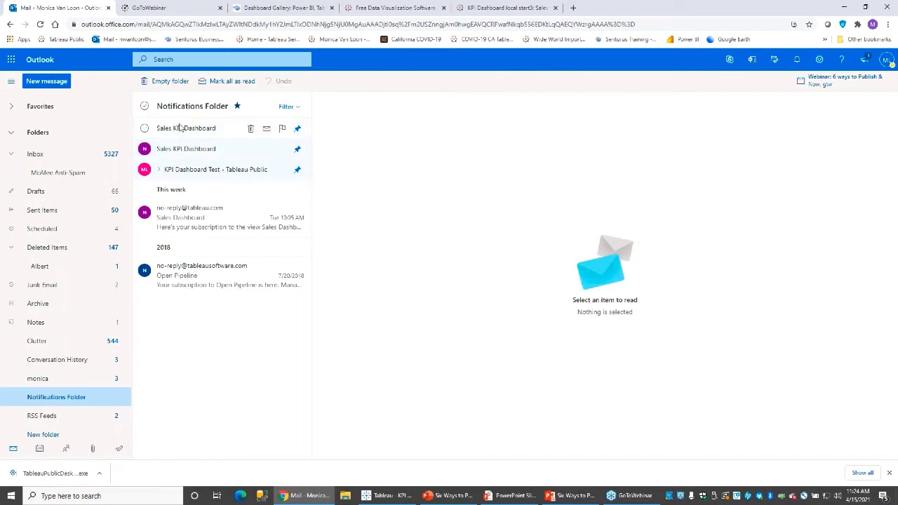
pyautogui.click(181, 129)
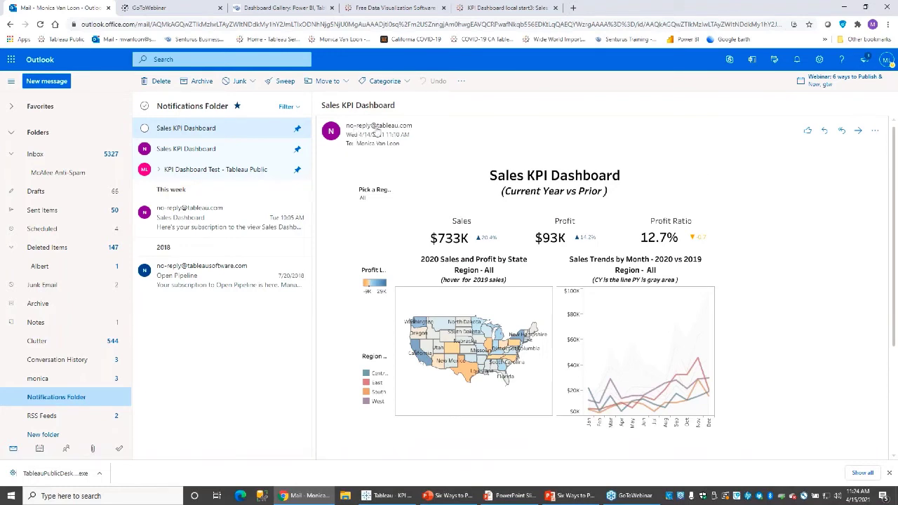
pyautogui.click(535, 217)
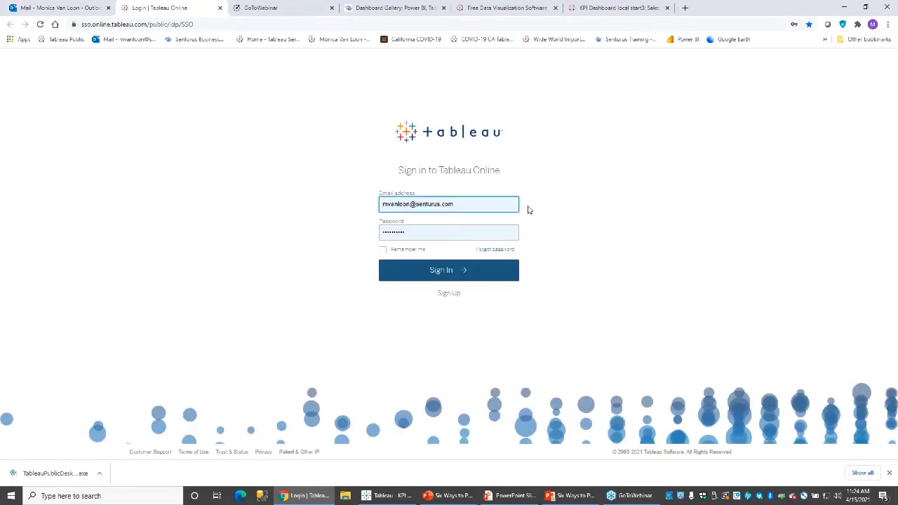
# Sign in to Tableau Online, view the emailed dashboard, then return to the KPI Dashboard local start3 tab.
pyautogui.click(431, 278)
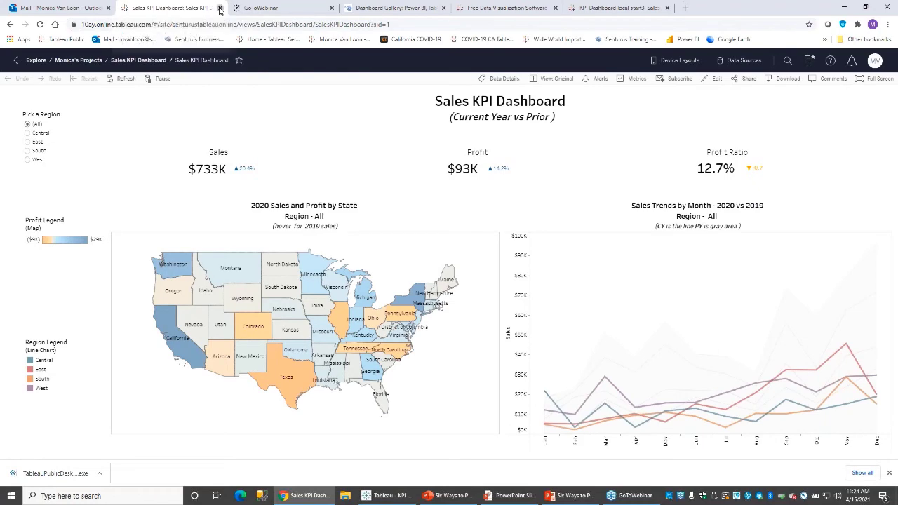
pyautogui.click(220, 8)
pyautogui.click(522, 9)
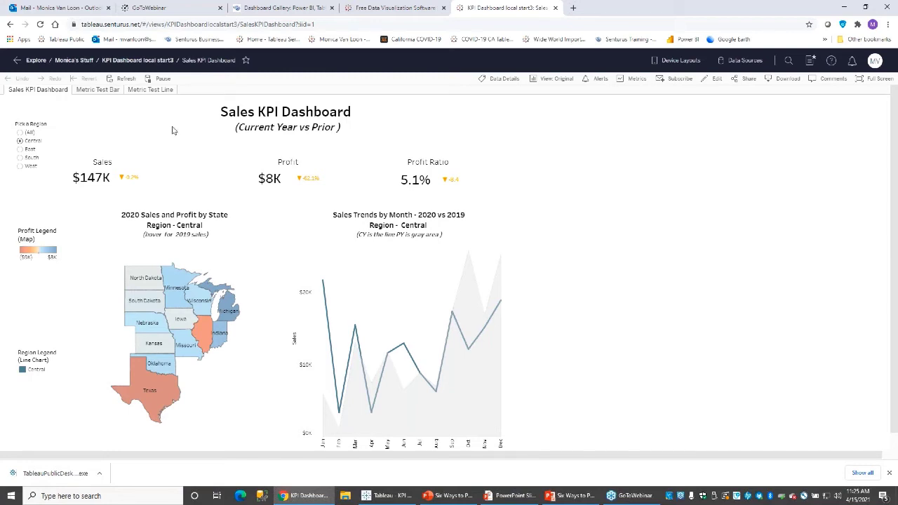
# Create a Sales metric from Metric Test Line's 2020 Q4 point, overwriting the old one, then go to Explore.
pyautogui.click(138, 92)
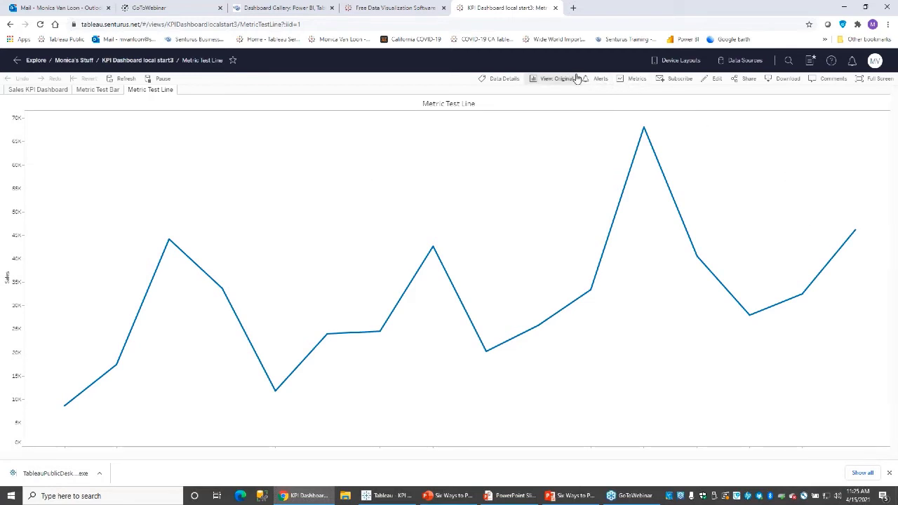
pyautogui.click(634, 80)
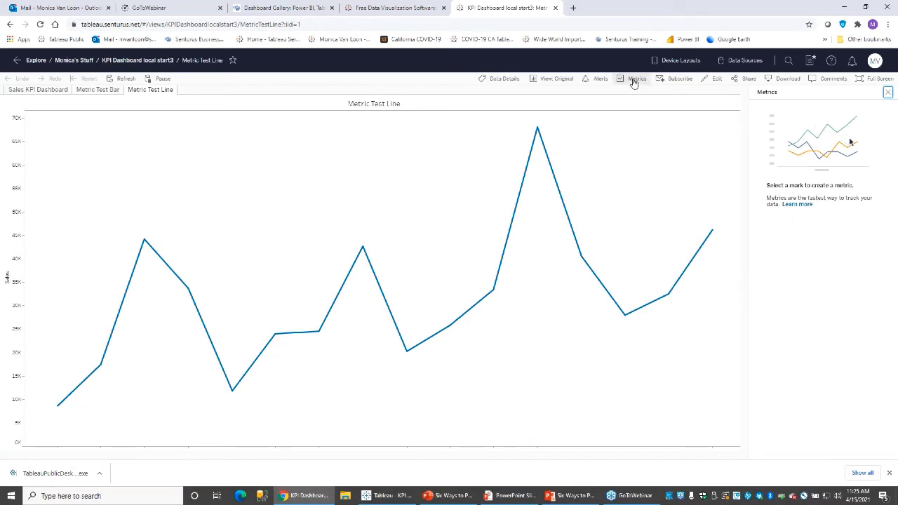
pyautogui.moveTo(712, 232)
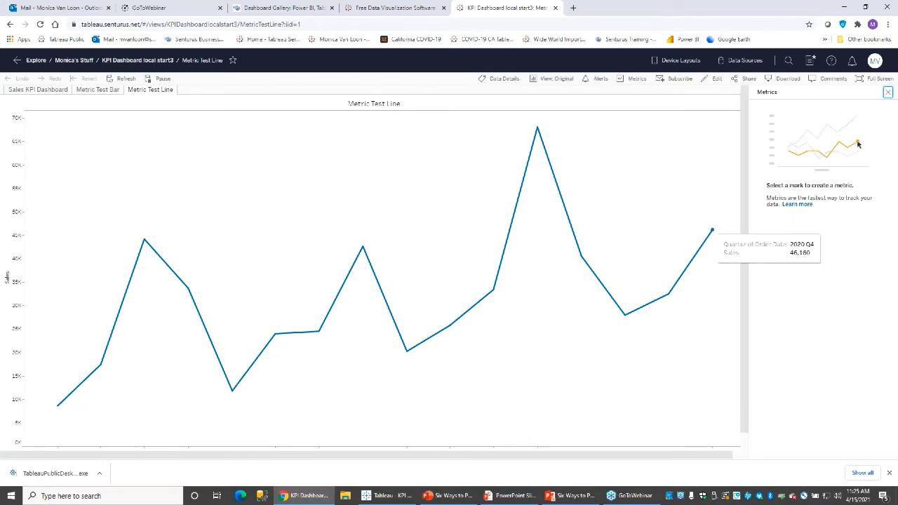
pyautogui.click(712, 232)
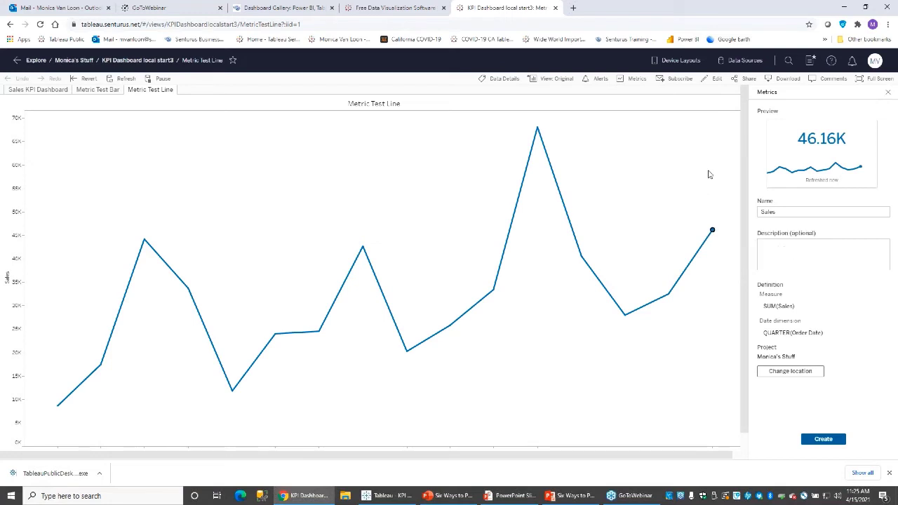
pyautogui.moveTo(774, 156)
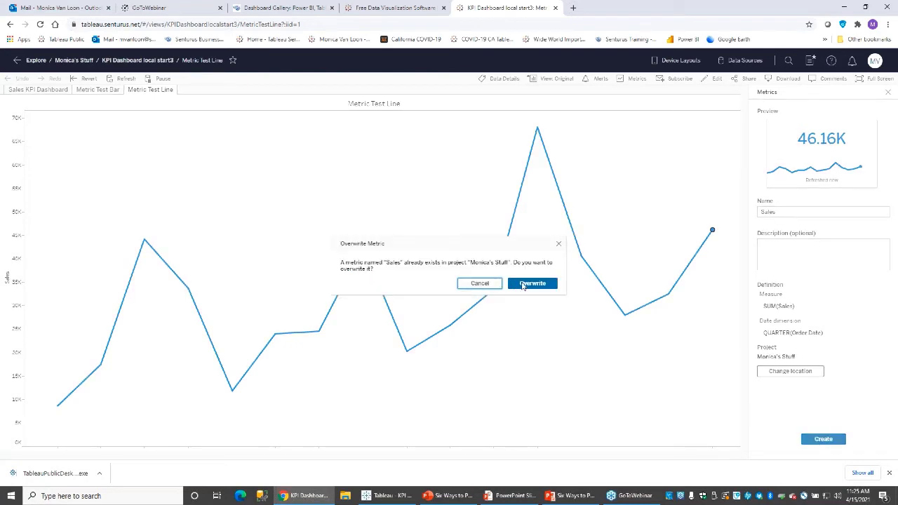
pyautogui.click(532, 284)
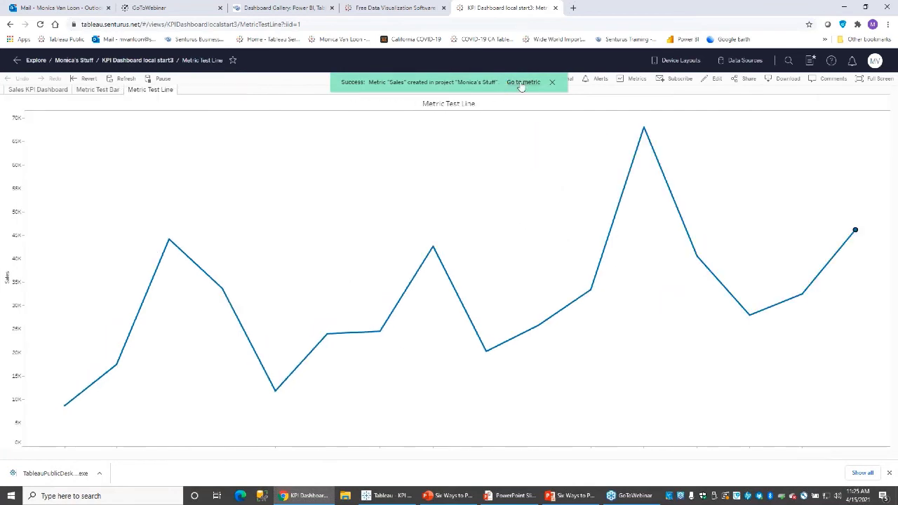
pyautogui.click(520, 82)
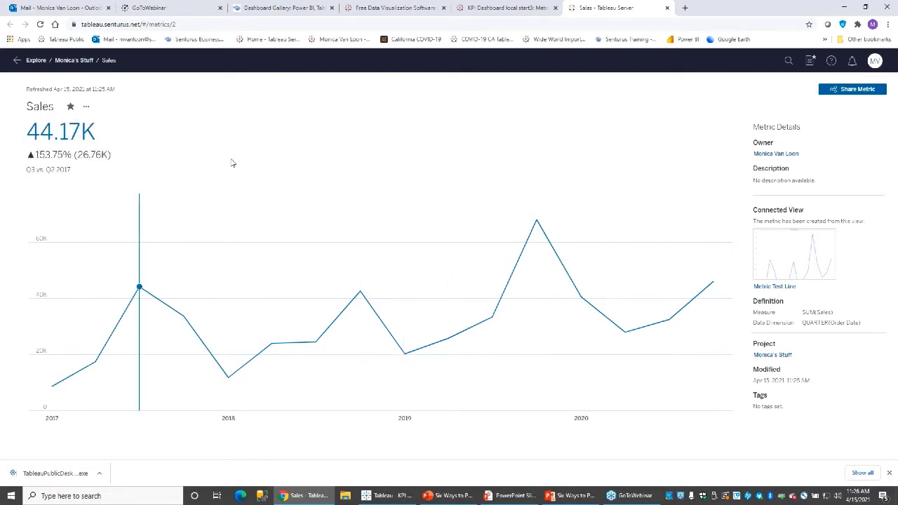
pyautogui.click(37, 61)
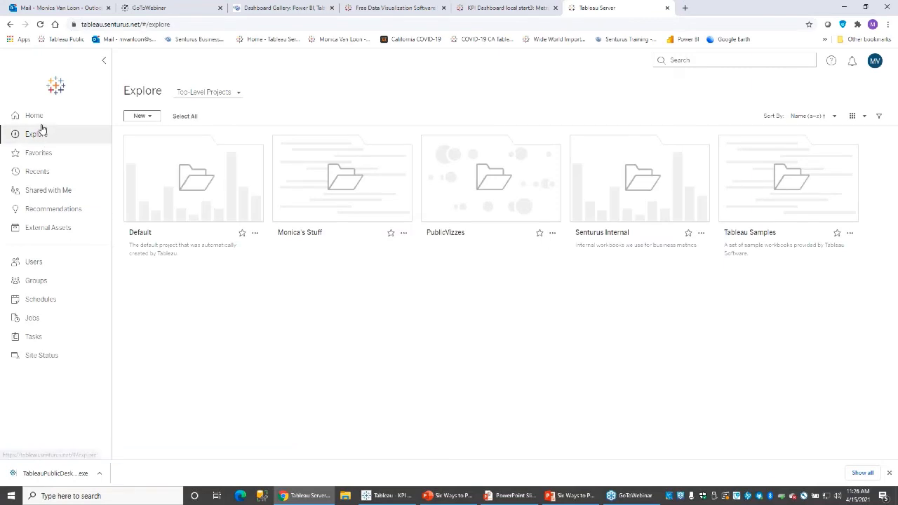
# Open the site's Home page with the welcome banner and favourite dashboards and metrics.
pyautogui.click(39, 117)
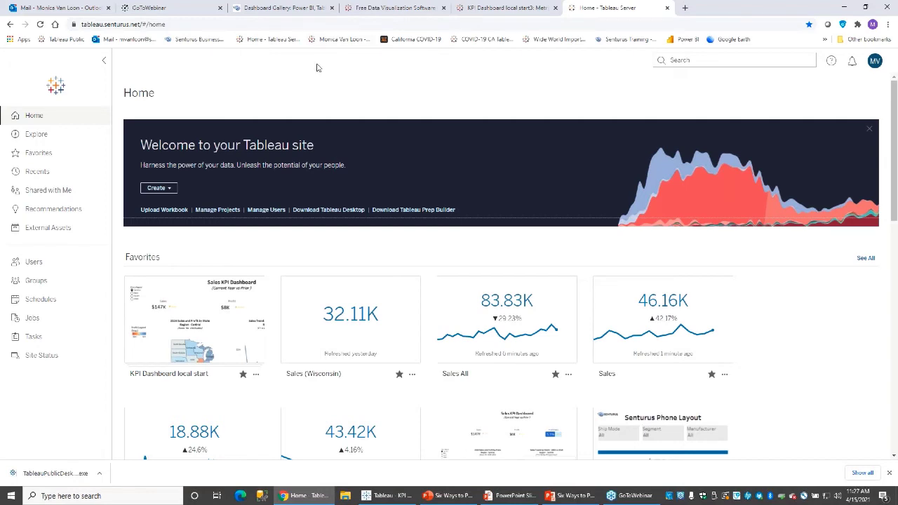
# Start saving the KPI dashboard workbook to Tableau Public from the Server menu.
pyautogui.click(385, 496)
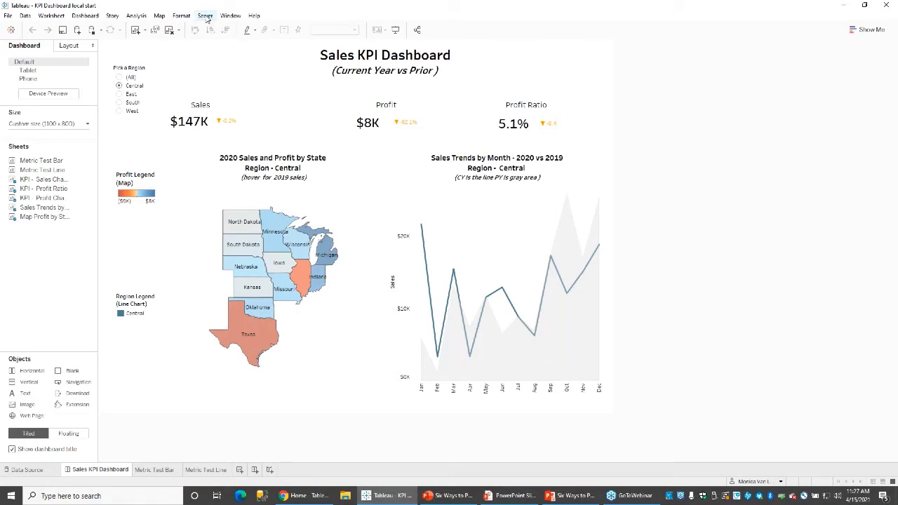
pyautogui.click(205, 16)
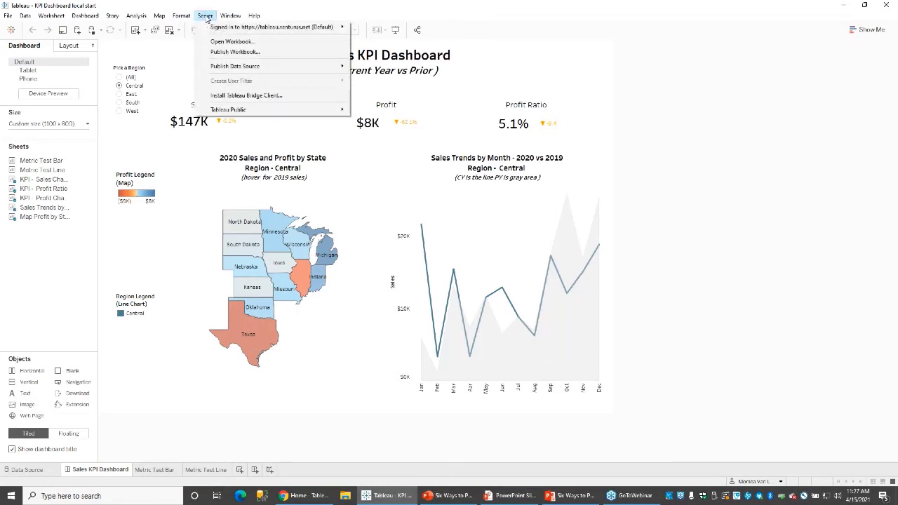
pyautogui.moveTo(289, 111)
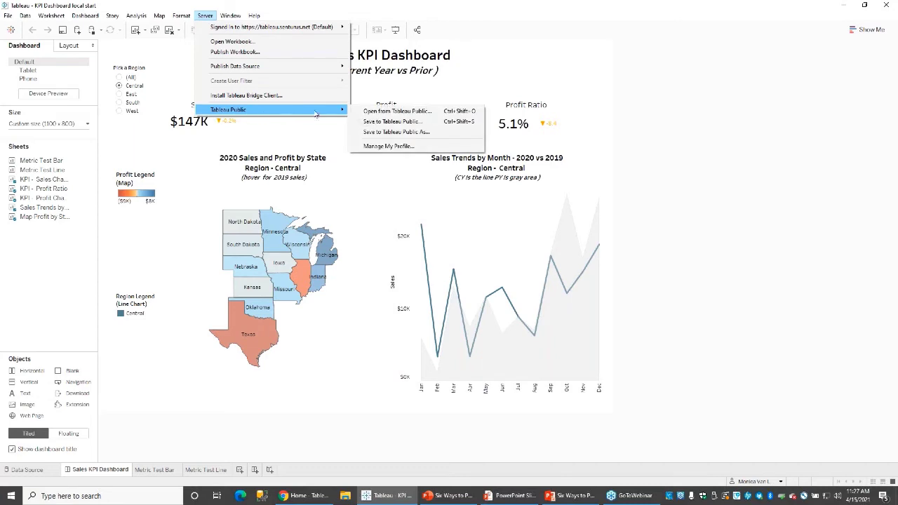
pyautogui.click(372, 125)
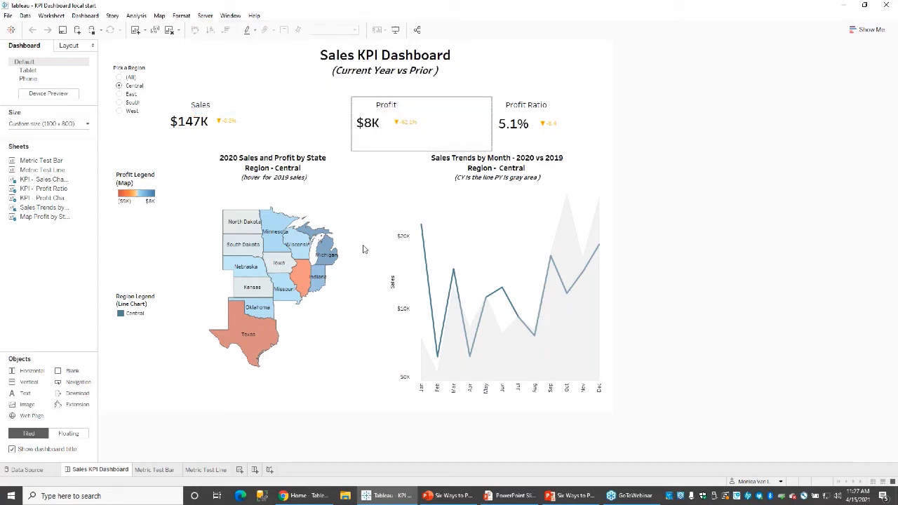
pyautogui.click(375, 202)
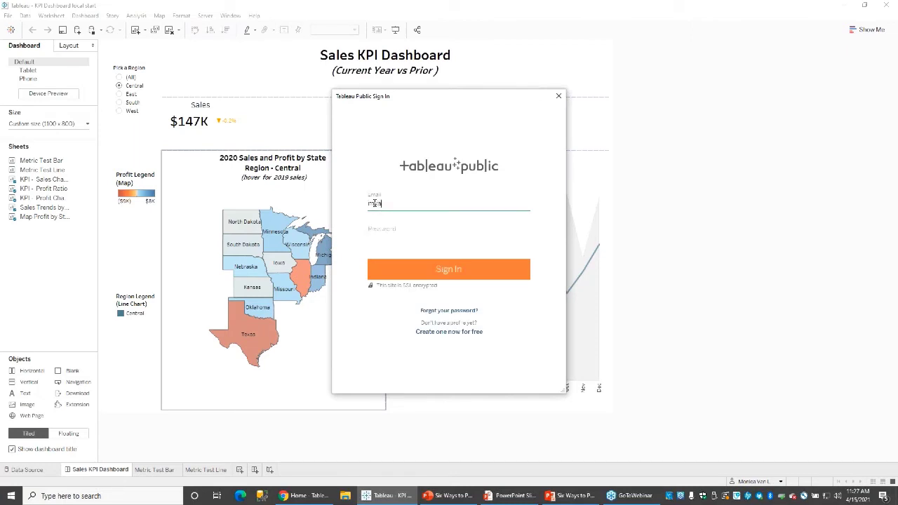
# Sign in to Tableau Public with the account e-mail and password to publish the workbook.
pyautogui.click(372, 231)
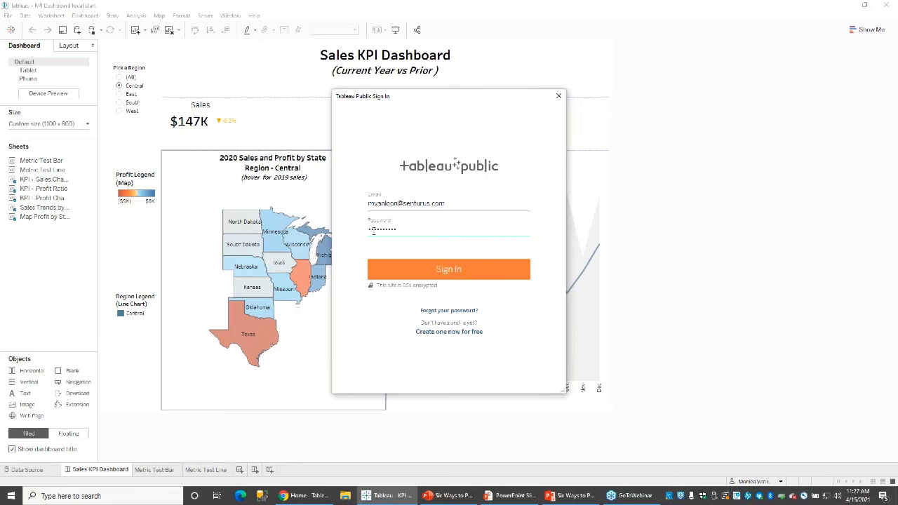
pyautogui.click(386, 271)
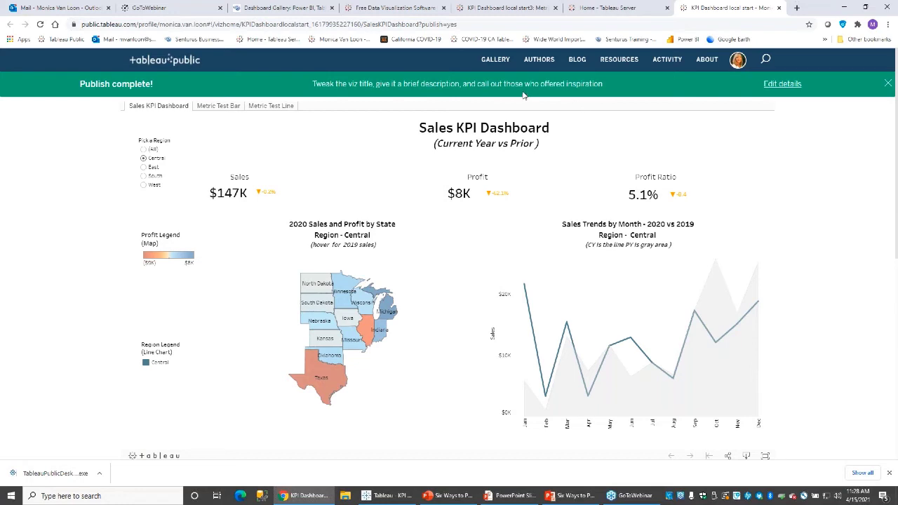
# Set the Senturus big-numbers KPI blog URL as the viz permalink, then view the download formats.
pyautogui.click(779, 85)
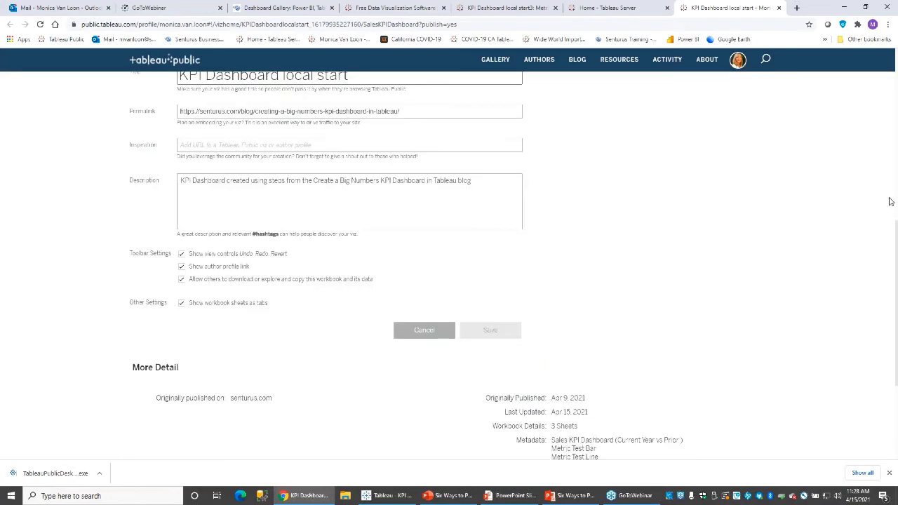
pyautogui.moveTo(896, 260); pyautogui.dragTo(897, 207)
pyautogui.click(431, 237)
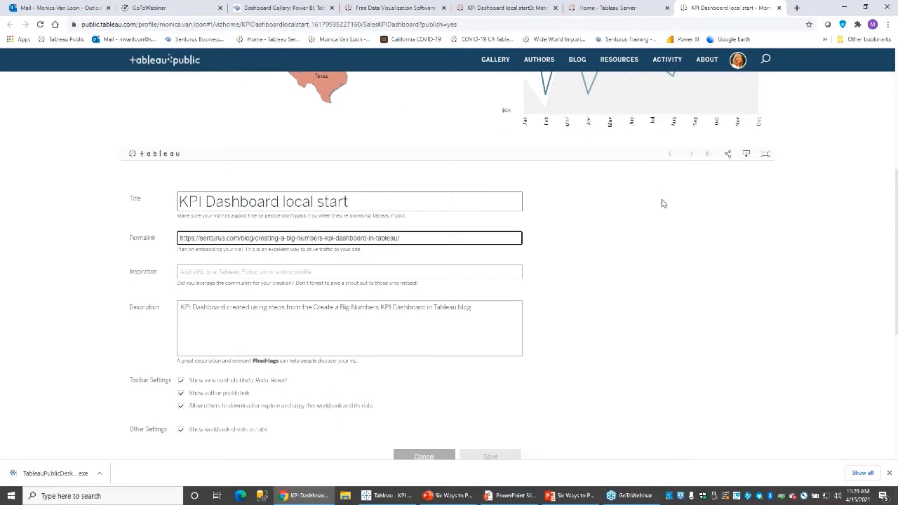
pyautogui.click(748, 155)
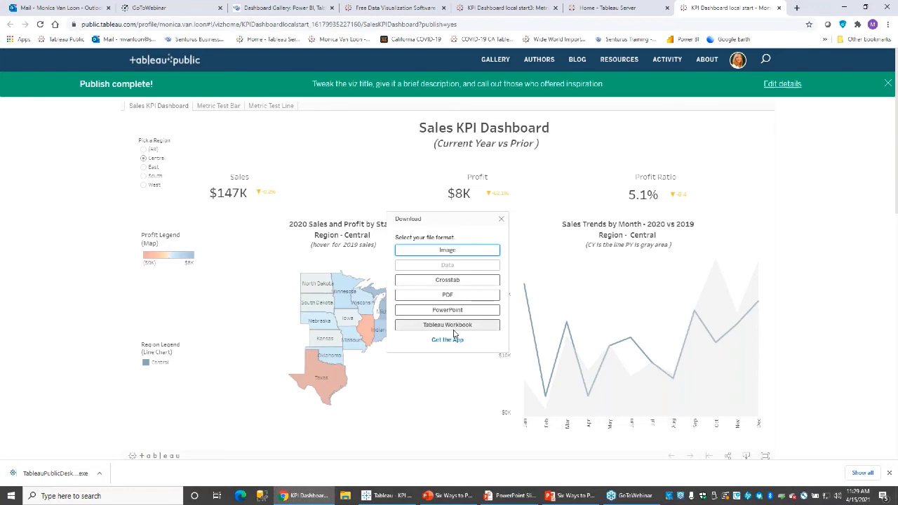
# Close the download options and select the dashboard's public link in the Share options.
pyautogui.click(501, 219)
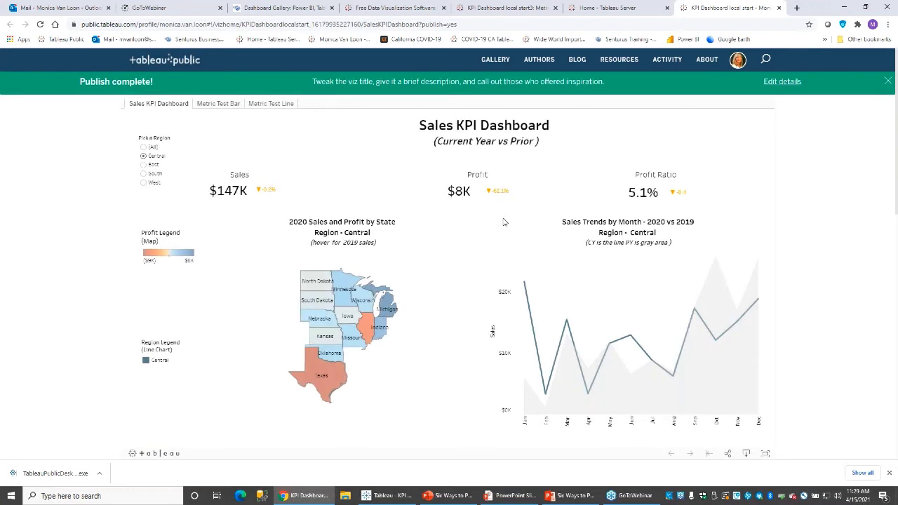
pyautogui.click(729, 454)
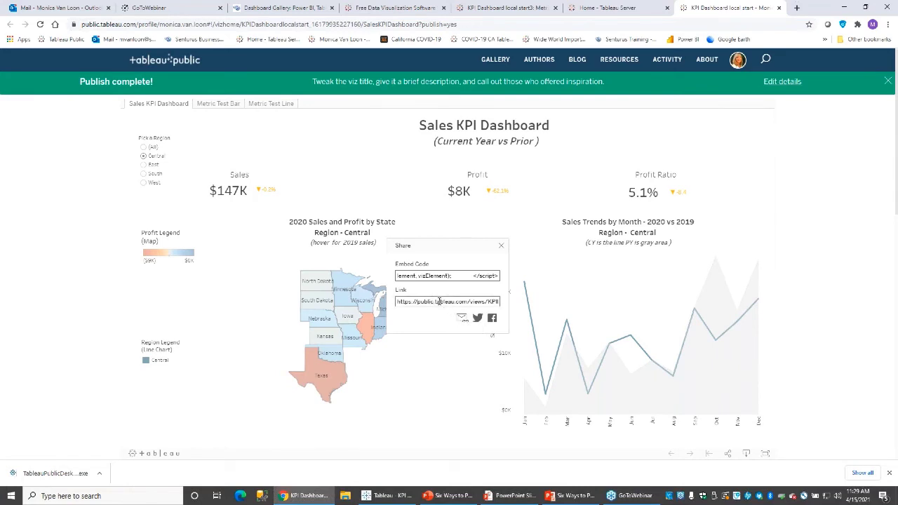
pyautogui.click(439, 301)
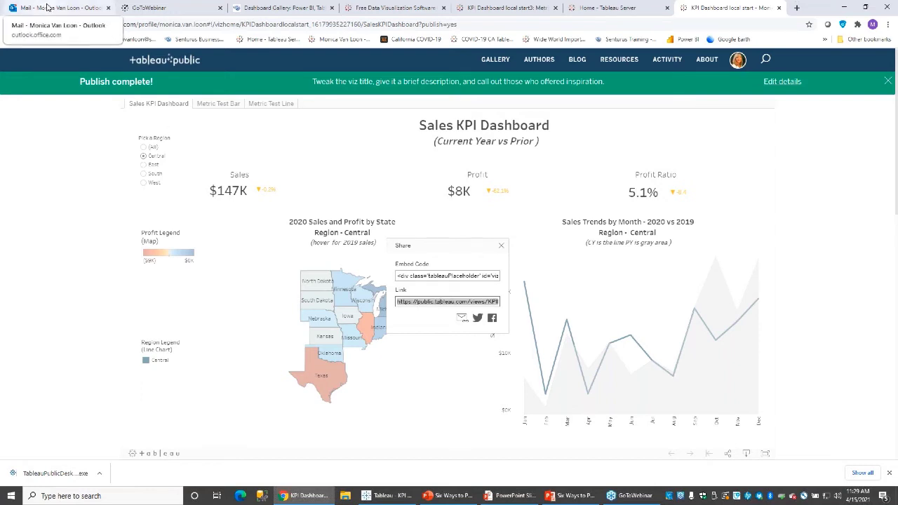
pyautogui.click(47, 7)
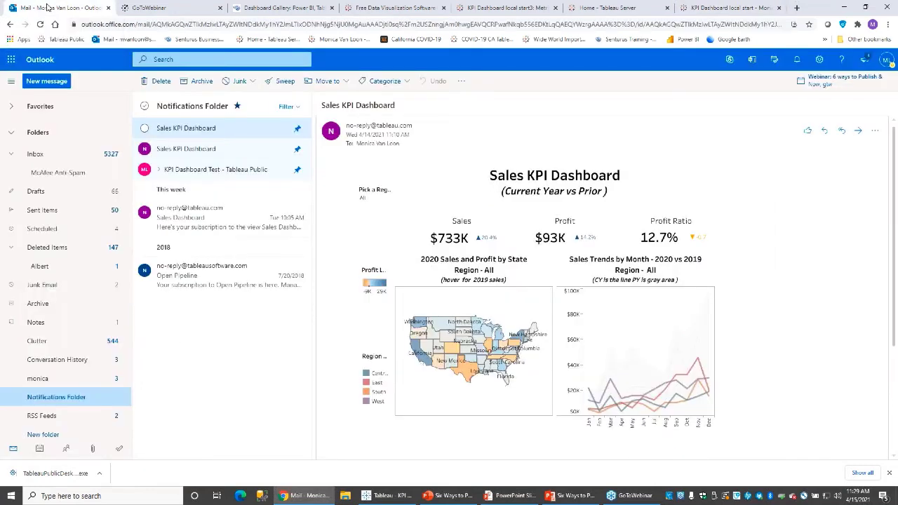
# Open the 'KPI Dashboard Test' email and follow its Tableau Public link.
pyautogui.click(187, 171)
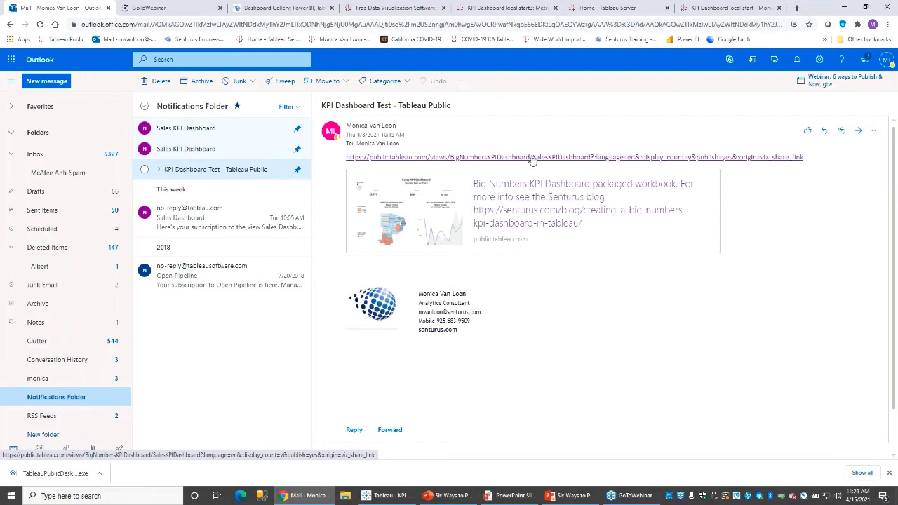
pyautogui.click(532, 157)
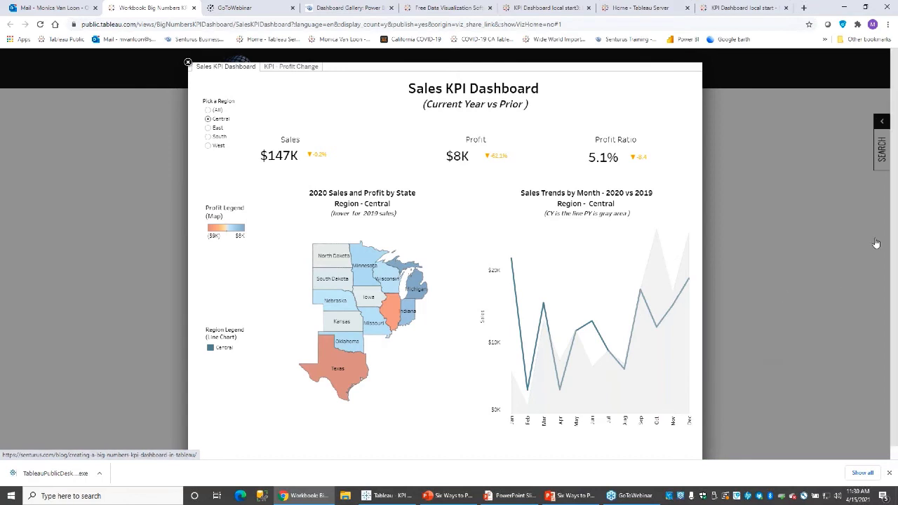
# Open the Senturus blog post linked in the viz description.
pyautogui.scroll(-1, 896, 239)
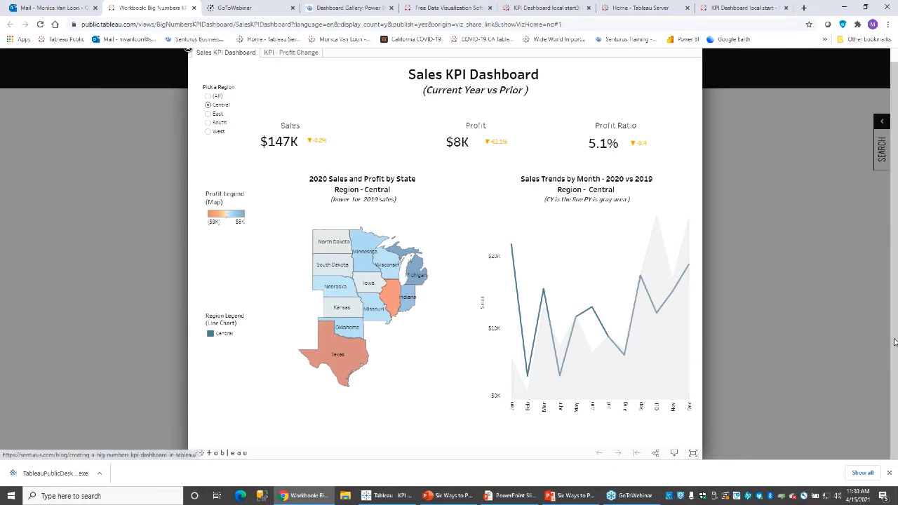
pyautogui.scroll(1, 886, 292)
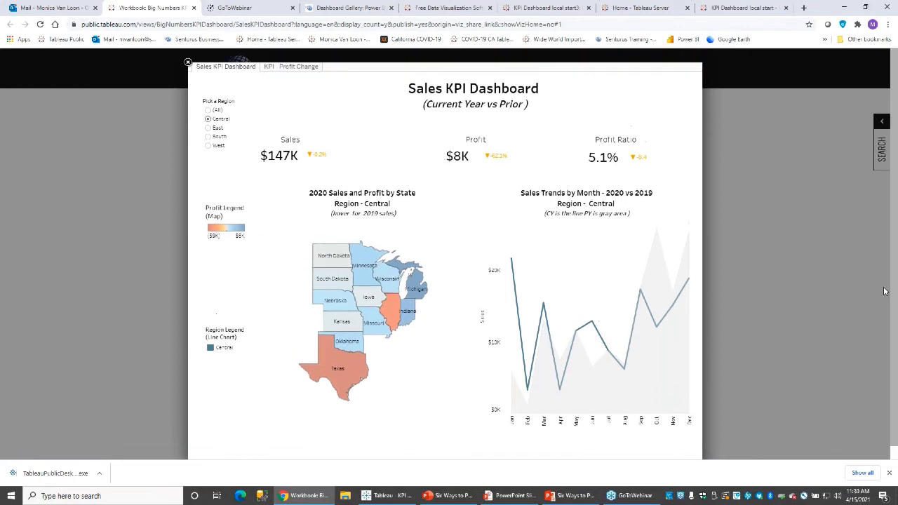
pyautogui.click(188, 64)
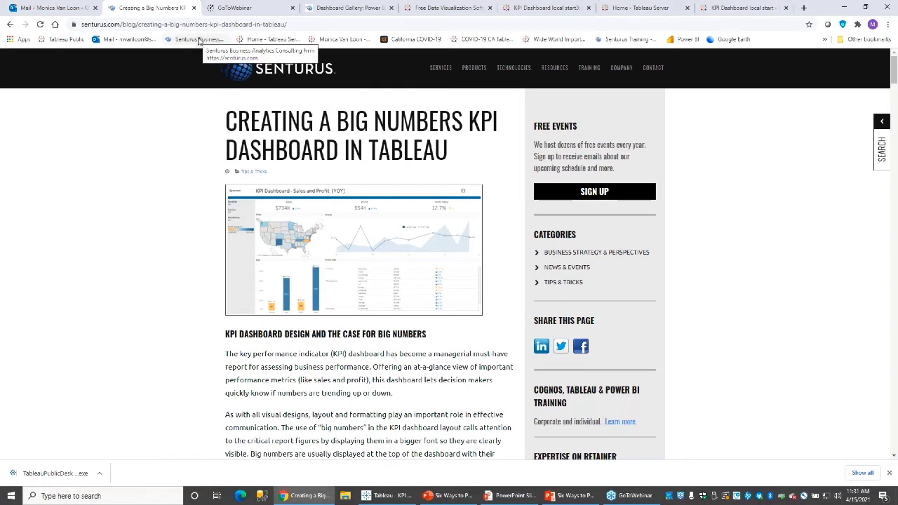
# Go from the Senturus home page to the Dashboard Gallery under Resources.
pyautogui.click(199, 41)
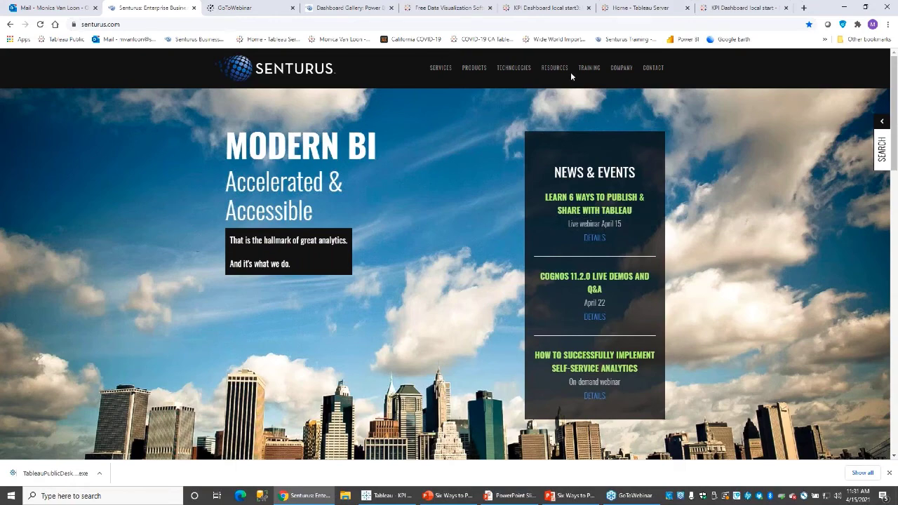
pyautogui.moveTo(546, 70)
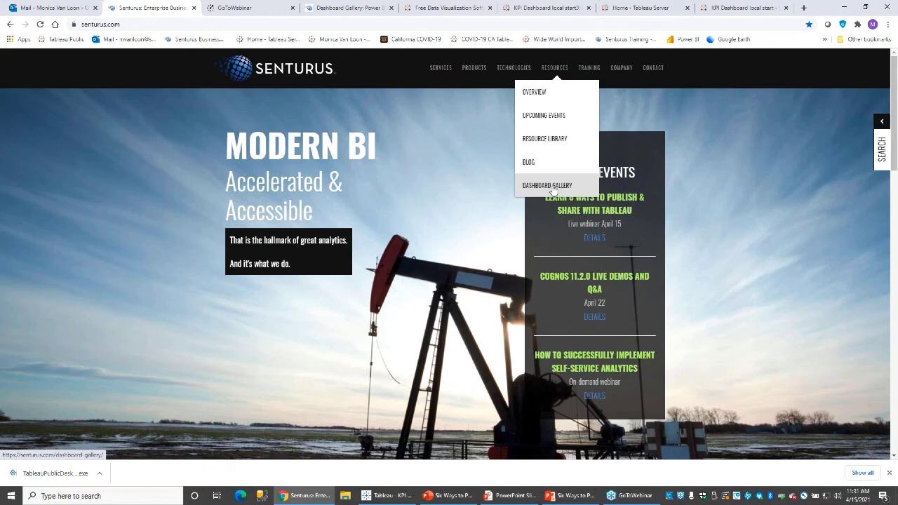
pyautogui.click(553, 186)
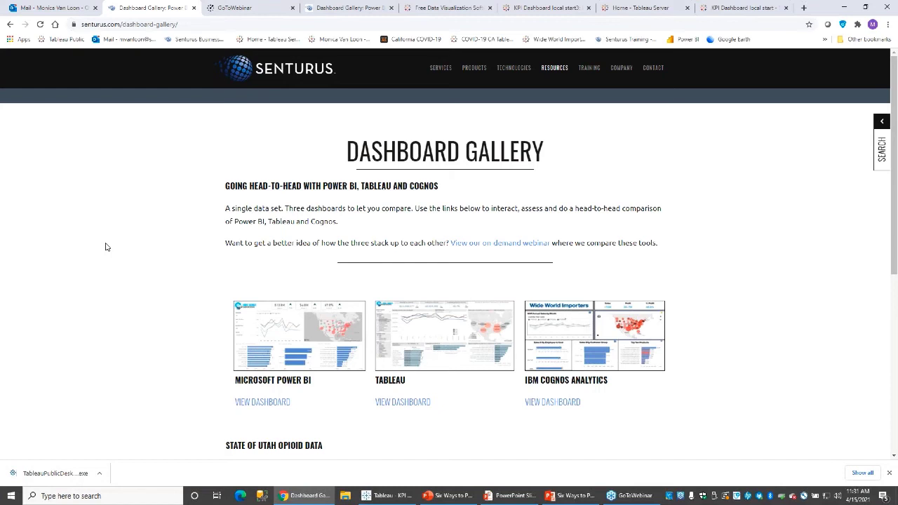
# Open the Tableau Sales Demo Dashboard page and view its HTML page source.
pyautogui.click(403, 403)
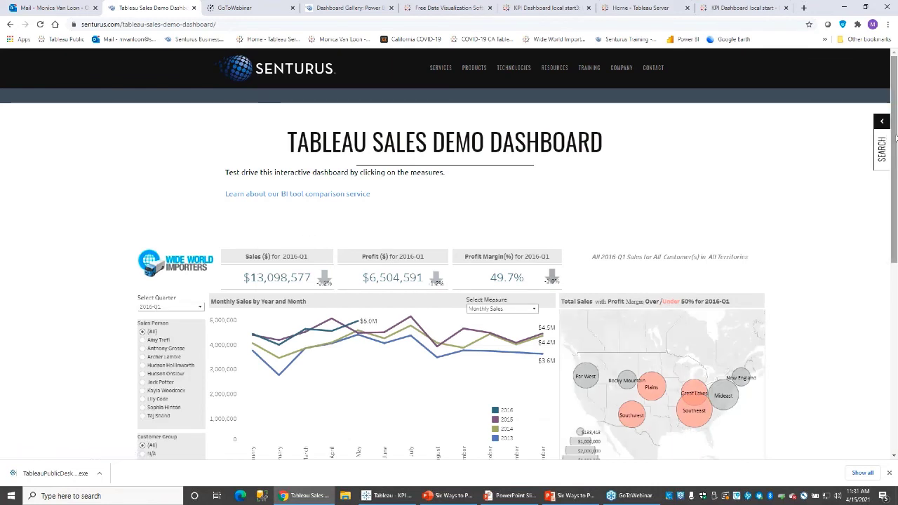
pyautogui.scroll(-2, 895, 138)
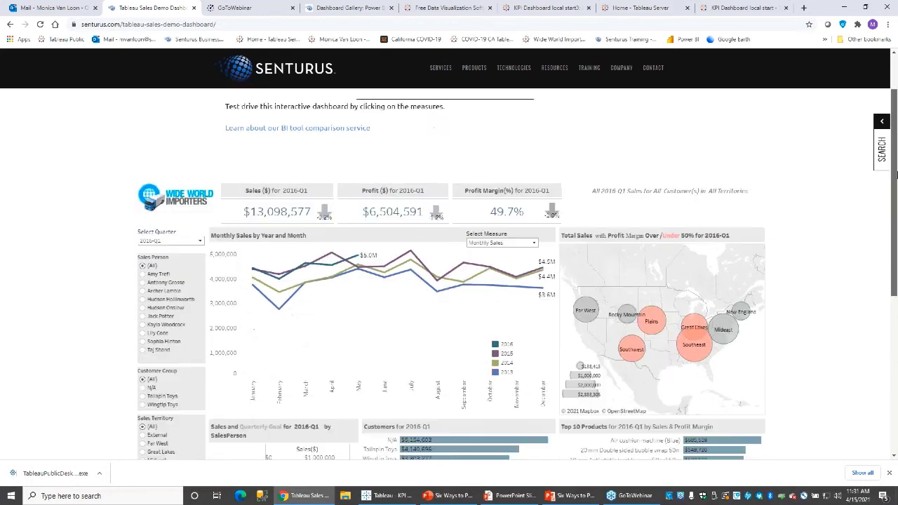
pyautogui.scroll(1, 896, 139)
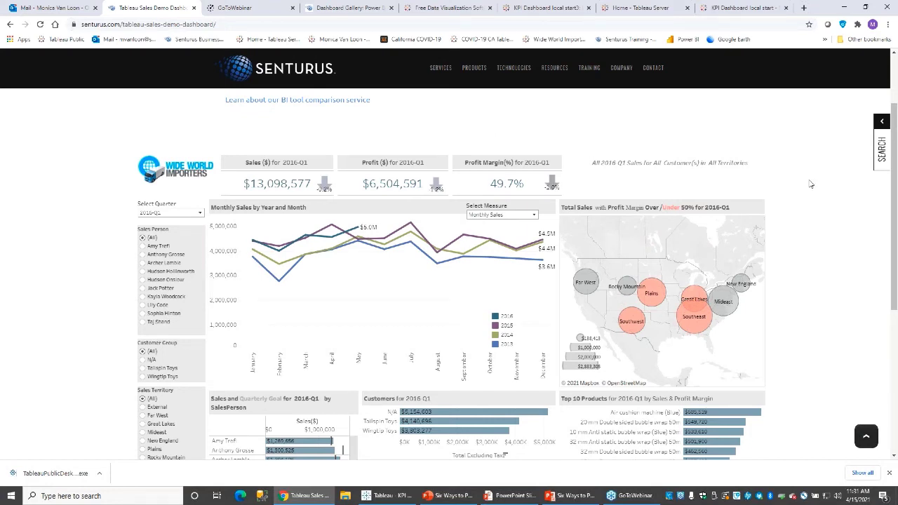
pyautogui.rightClick(793, 206)
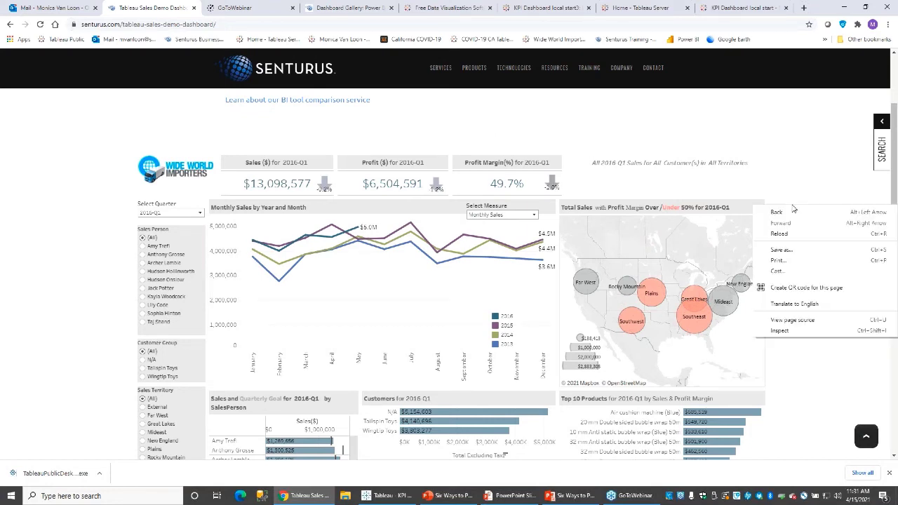
pyautogui.click(786, 320)
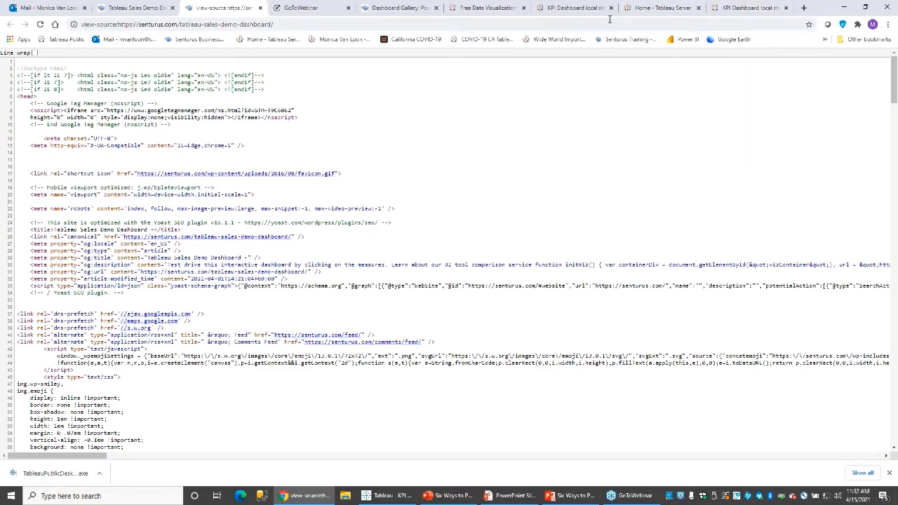
# Return to the Tableau Sales Demo Dashboard browser tab.
pyautogui.click(135, 10)
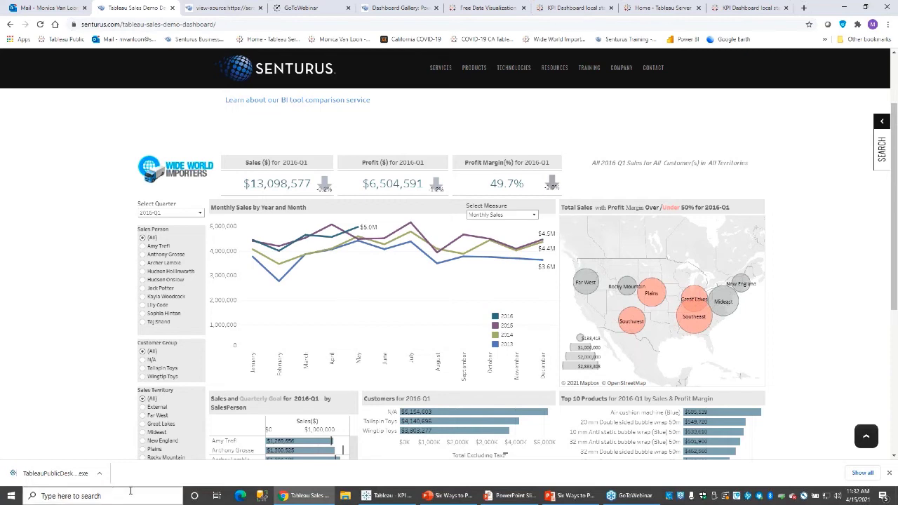
# Bring the '6 Ways to Publish & Share Tableau Dashboards' PowerPoint deck to the front.
pyautogui.click(446, 496)
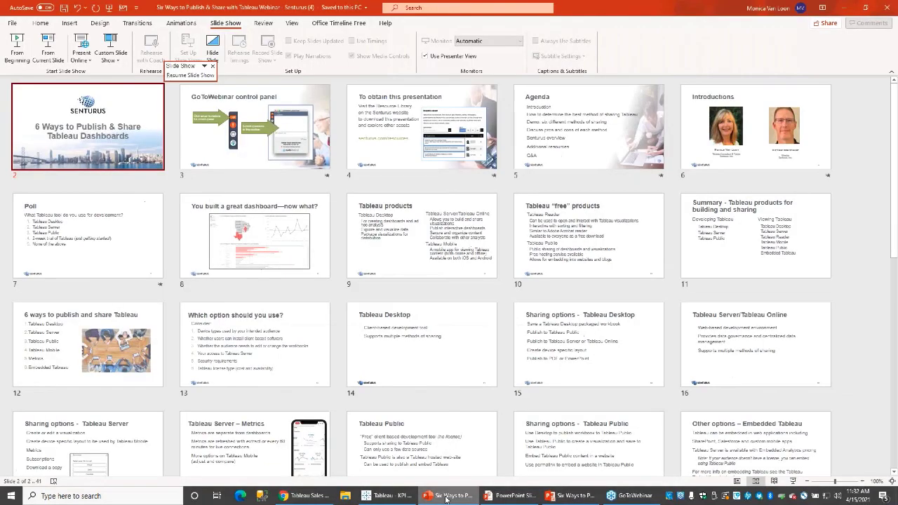
# Resume the PowerPoint slide show and advance to slide 23, 'Tableau Desktop sharing – review'.
pyautogui.click(521, 496)
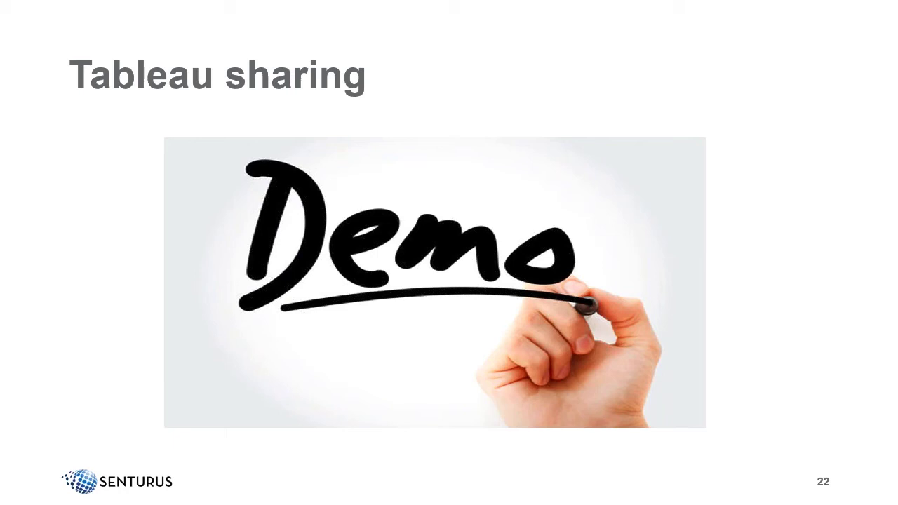
pyautogui.press('Right')
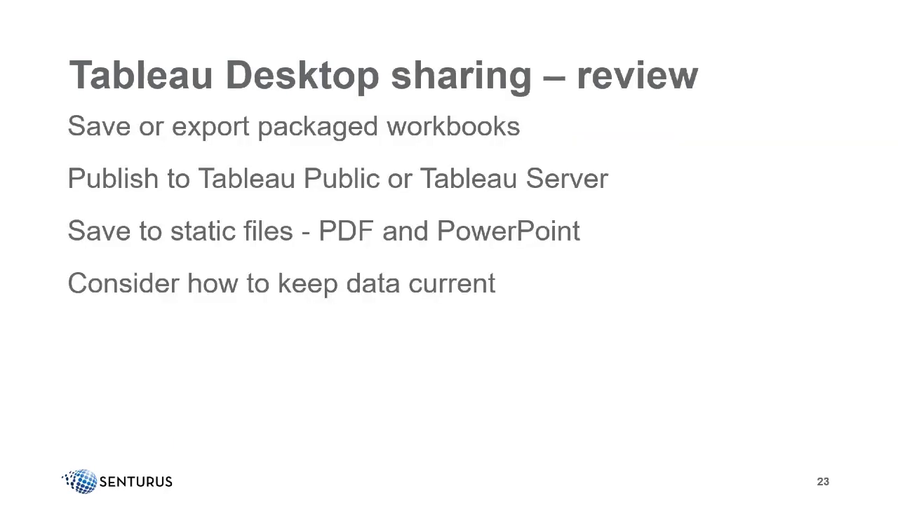
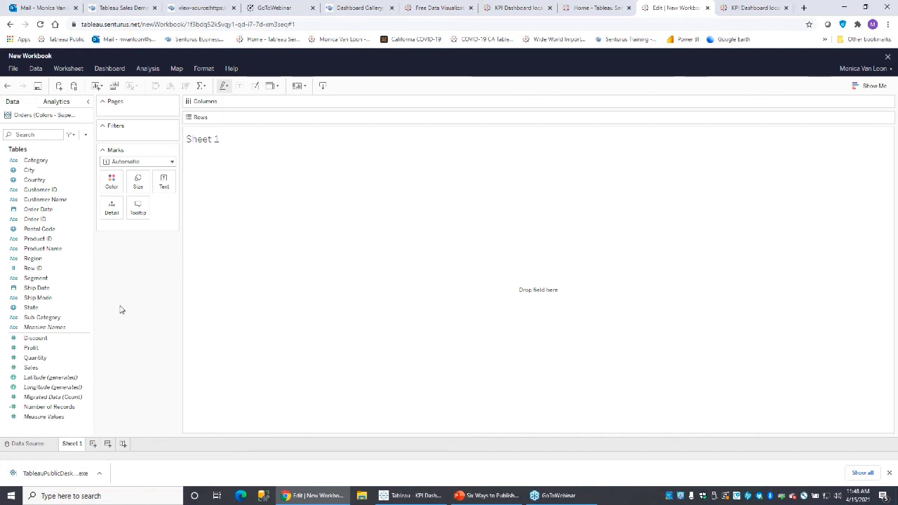
# Check the Show Me chart suggestions, then close the new workbook and discard its changes.
pyautogui.click(876, 88)
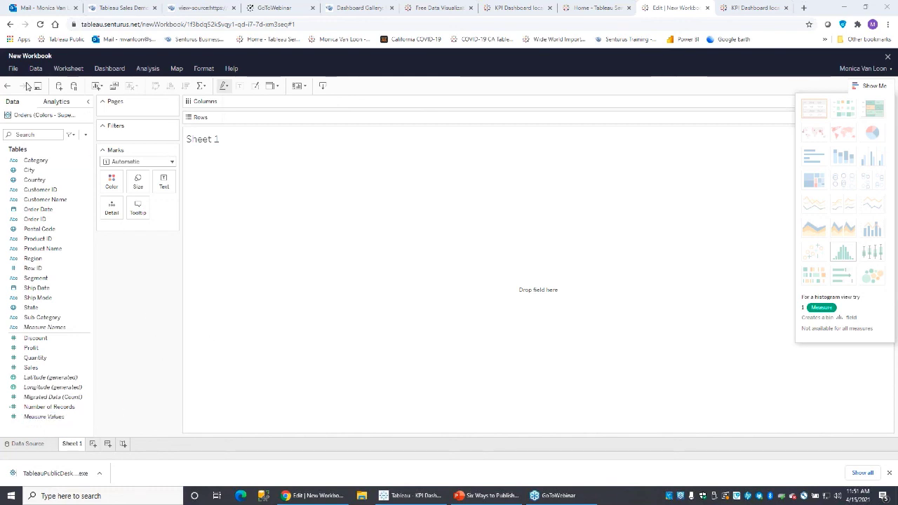
pyautogui.click(887, 57)
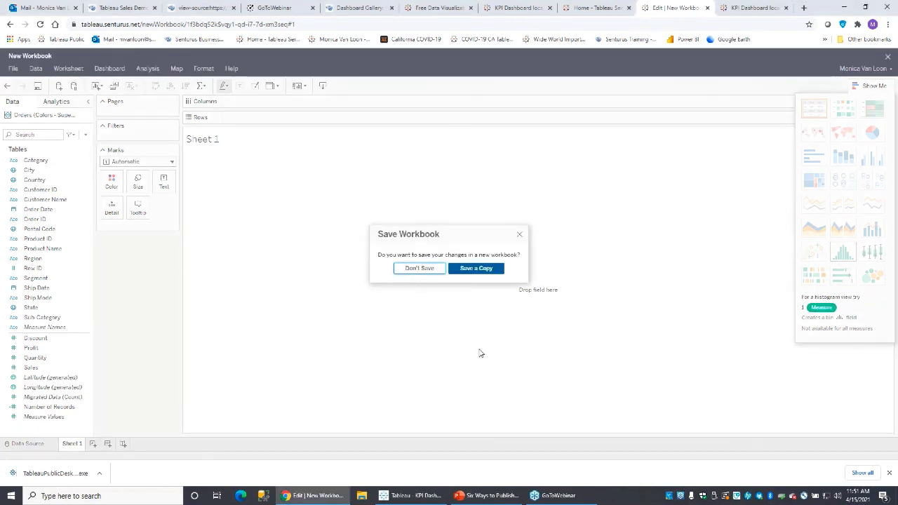
pyautogui.click(431, 269)
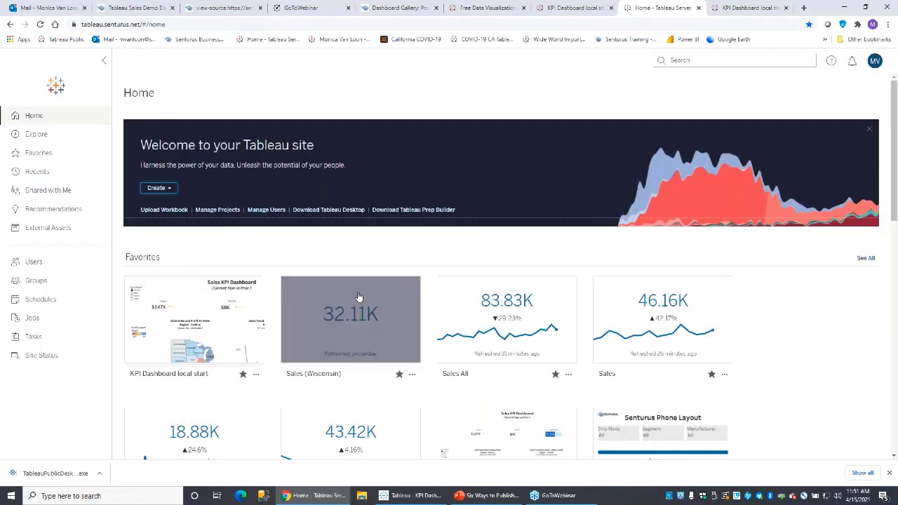
pyautogui.click(166, 187)
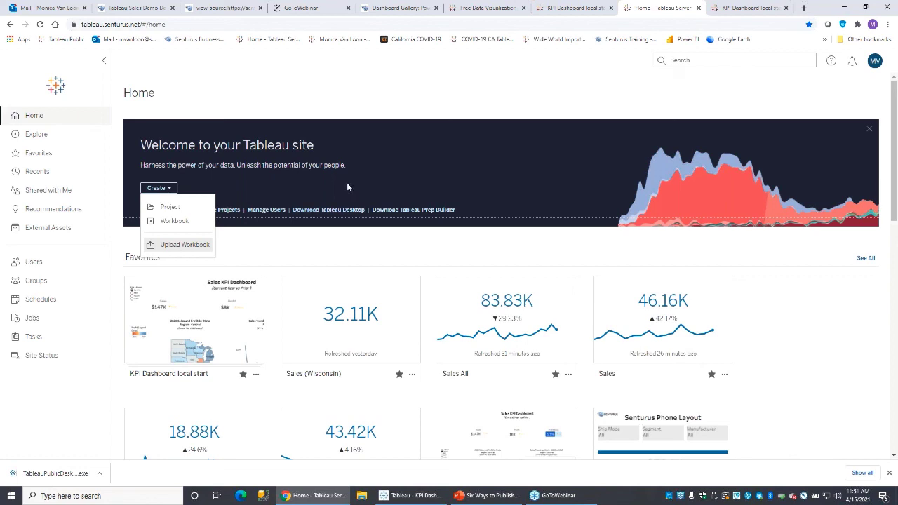
pyautogui.click(485, 174)
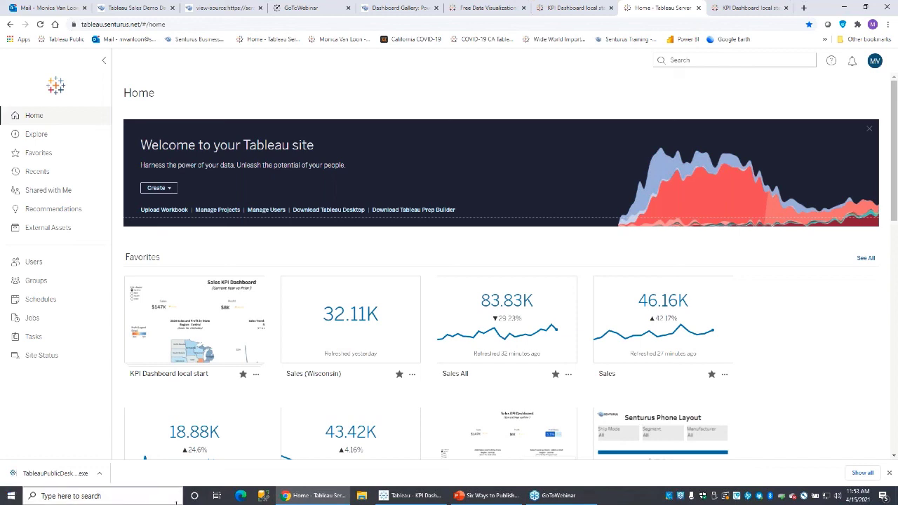
# In the desktop Sales KPI Dashboard workbook, unhide all of the workbook's sheets.
pyautogui.click(404, 497)
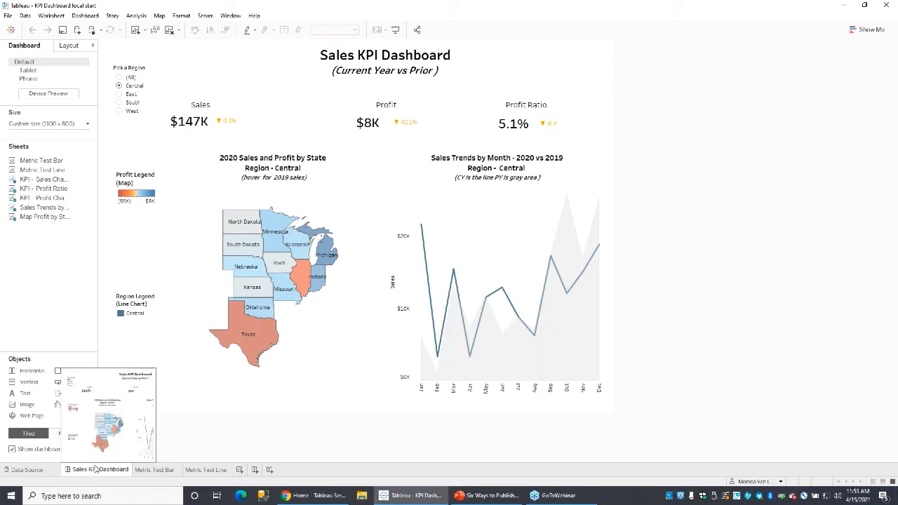
pyautogui.rightClick(97, 471)
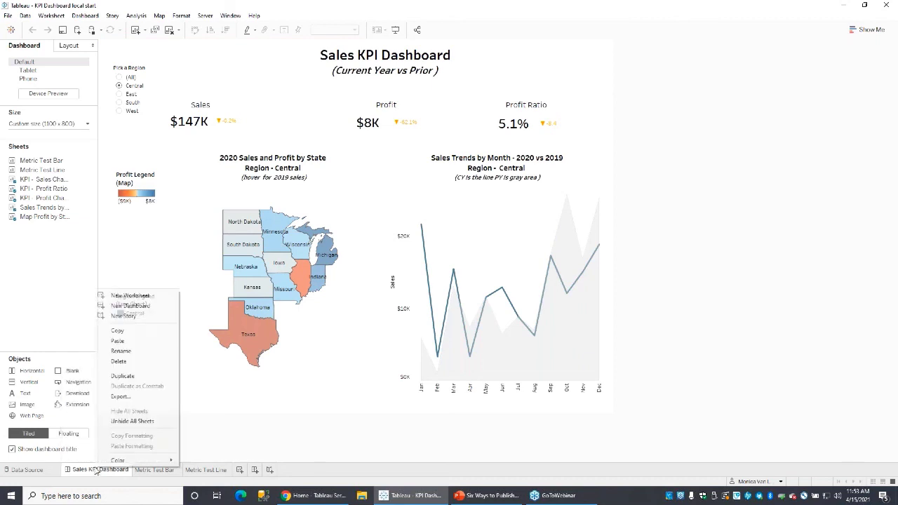
pyautogui.click(120, 425)
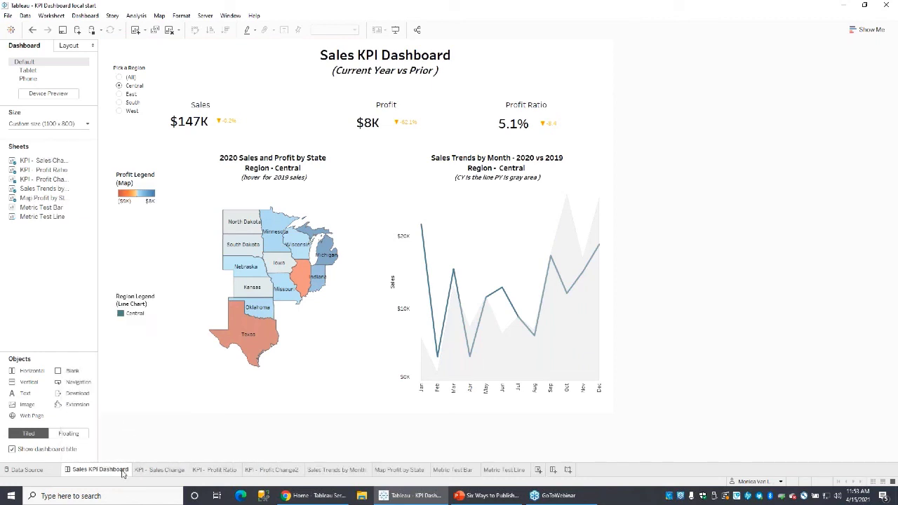
# Hide all worksheets used in the Sales KPI Dashboard from its tab's context menu.
pyautogui.moveTo(106, 475)
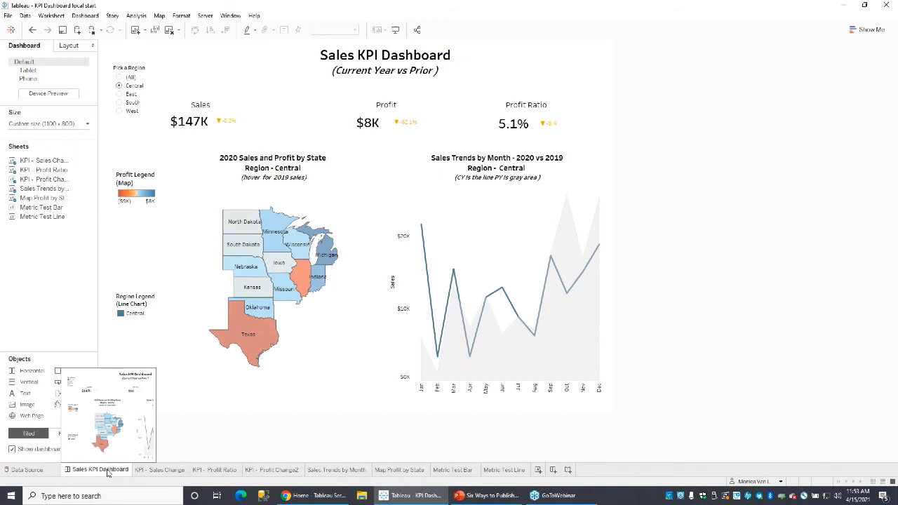
pyautogui.rightClick(108, 471)
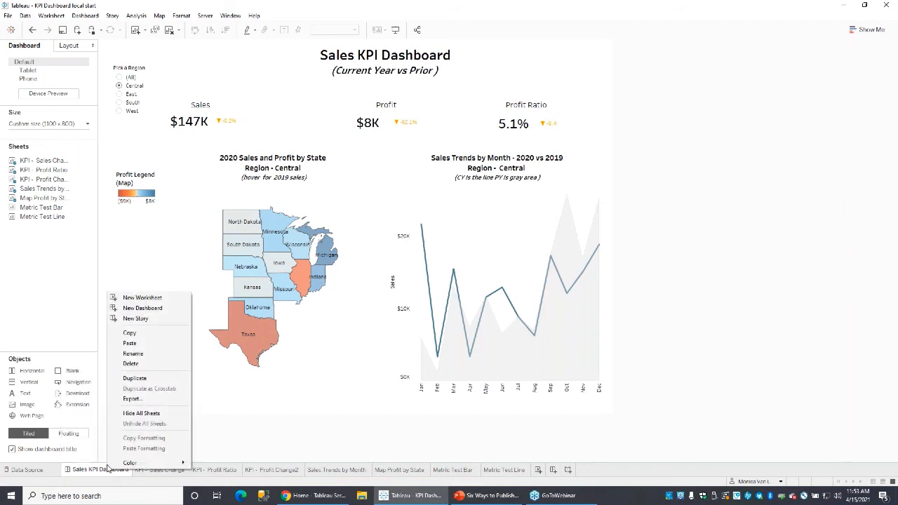
pyautogui.click(136, 414)
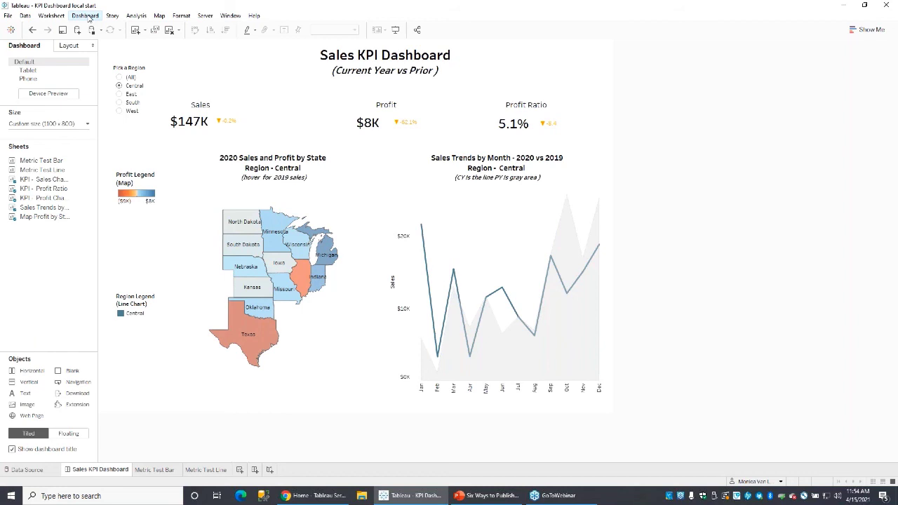
pyautogui.click(85, 15)
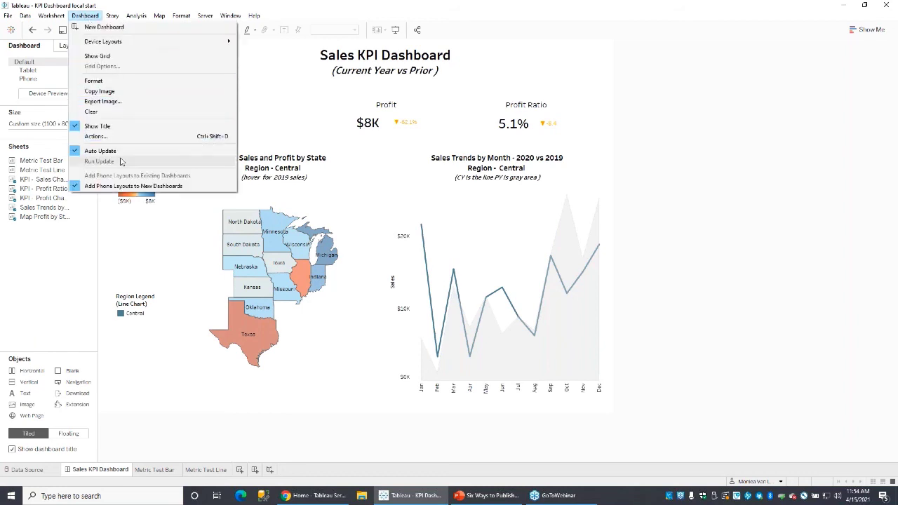
pyautogui.click(117, 137)
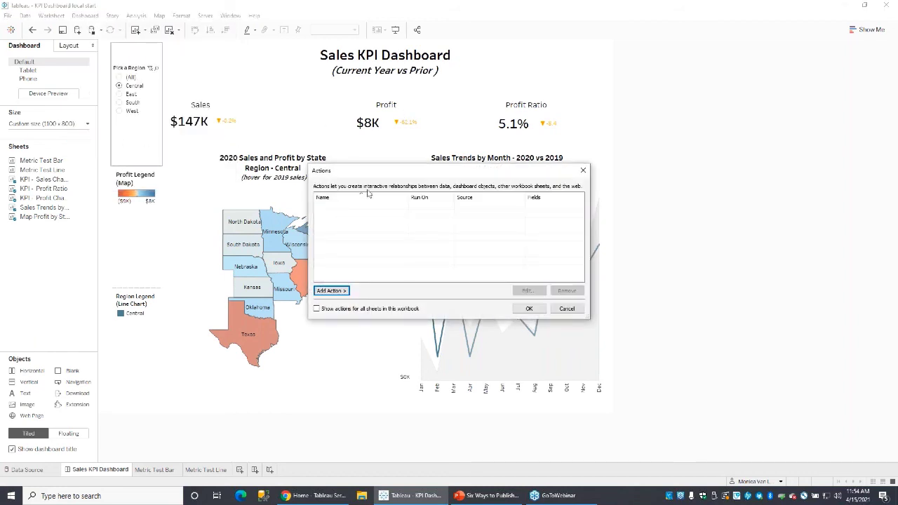
pyautogui.click(582, 171)
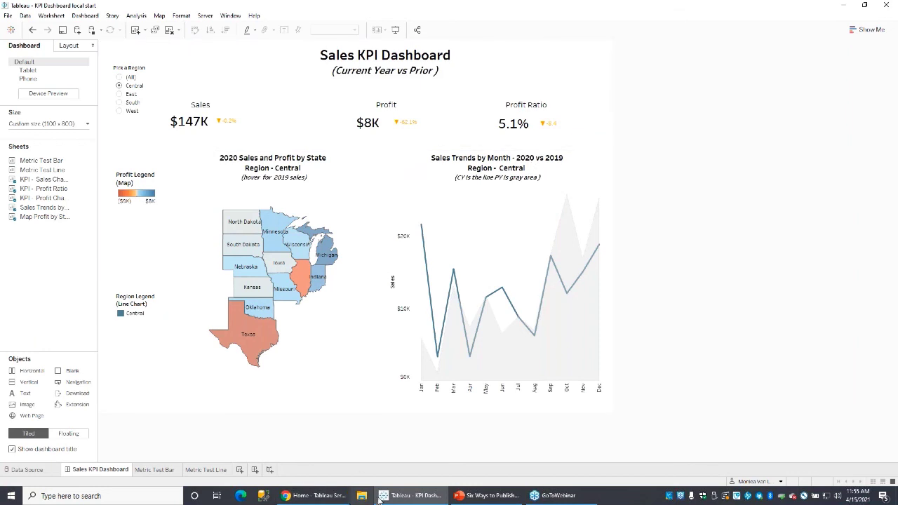
# In the webinar slide deck, select the final Thank You slide, slide 41.
pyautogui.click(477, 500)
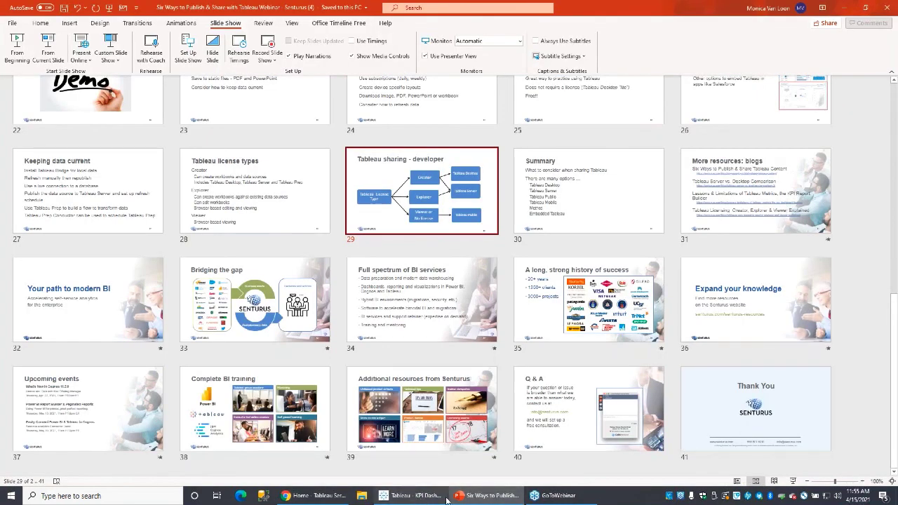
pyautogui.click(673, 410)
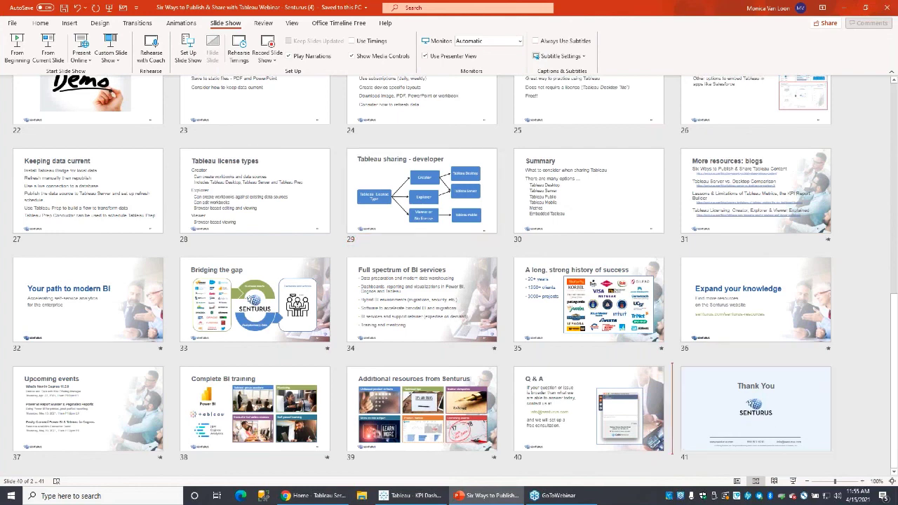
pyautogui.click(707, 410)
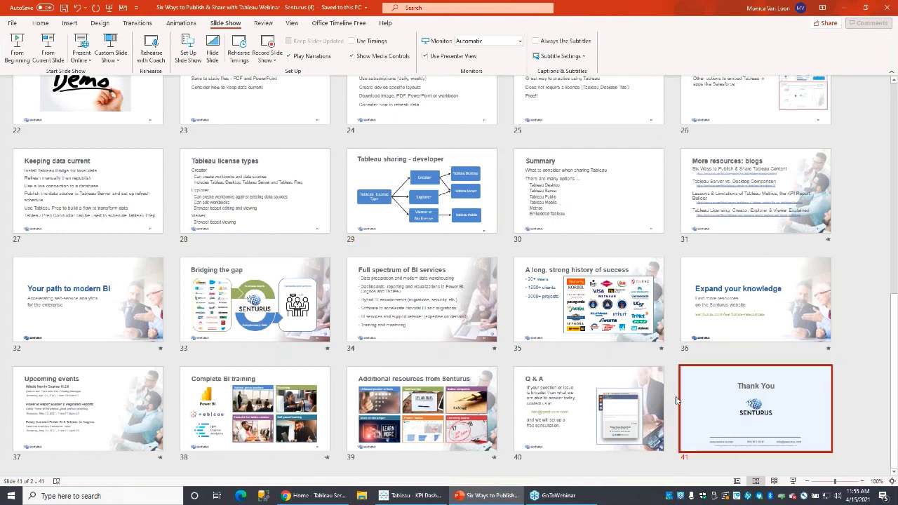
# Start the slide show from the Thank You slide, swapping presenter view to show it full screen.
pyautogui.click(50, 56)
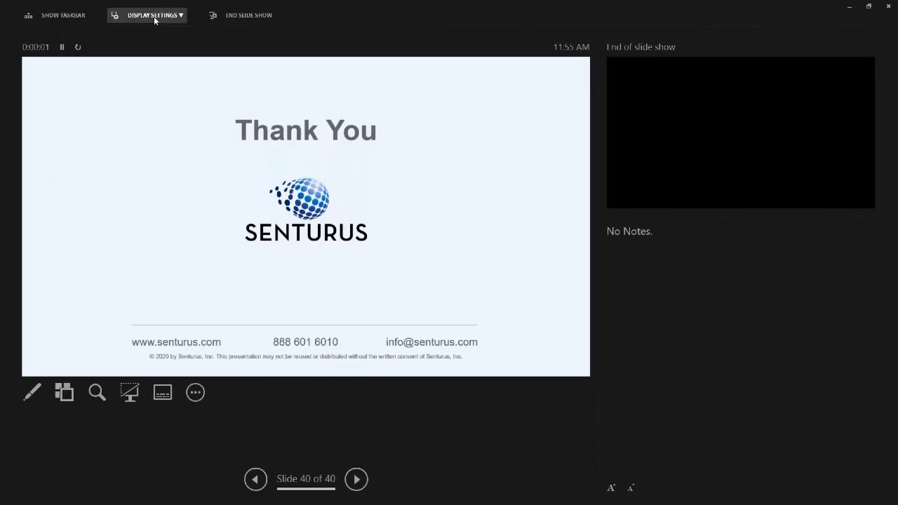
pyautogui.click(151, 15)
pyautogui.click(161, 38)
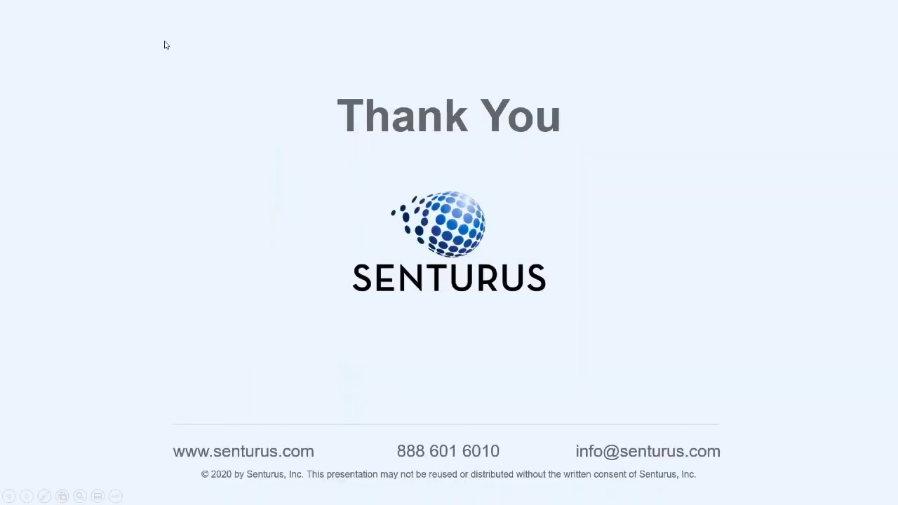